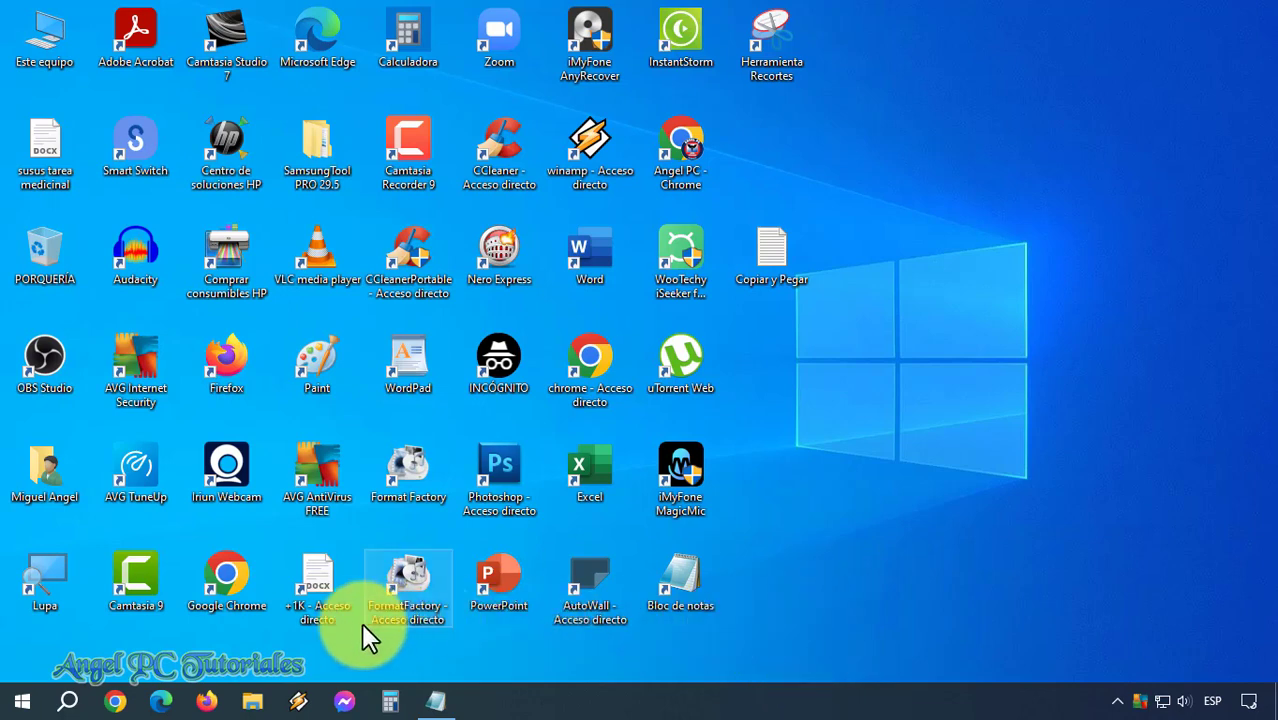
Open File Explorer and show Este equipo with its user folders and drives, including Disco local (C:).
click(252, 703)
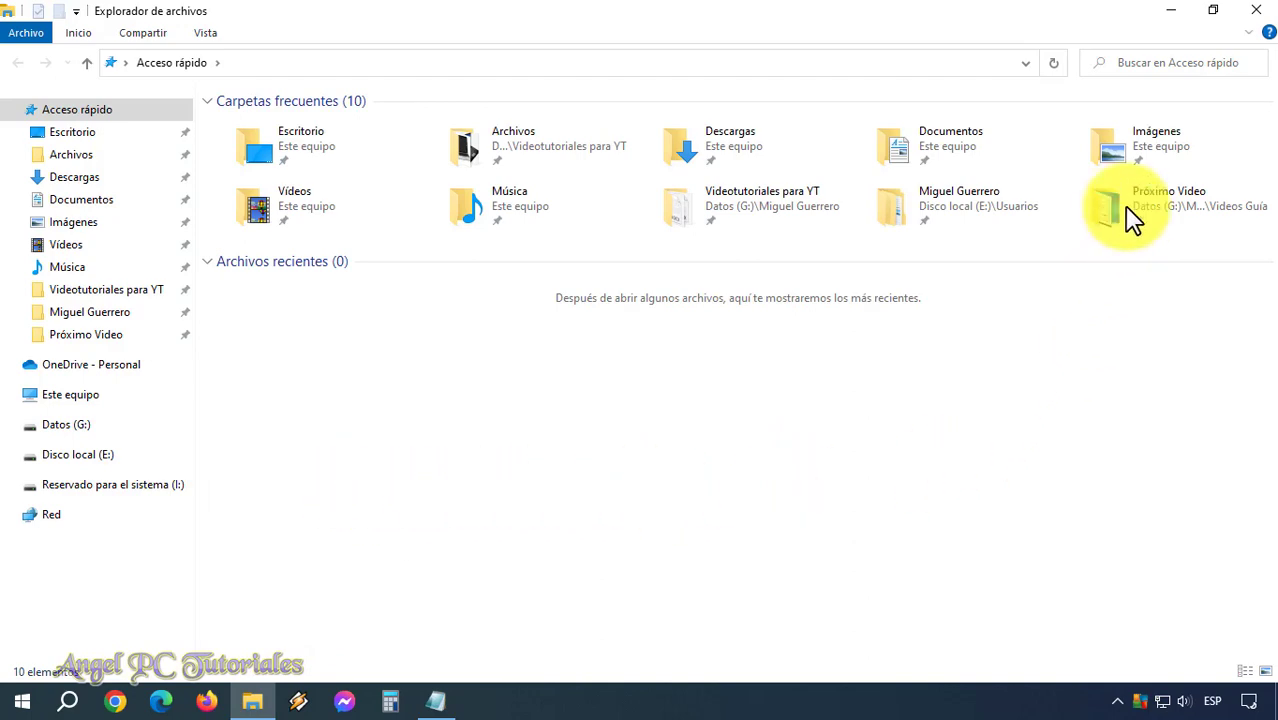
click(1182, 12)
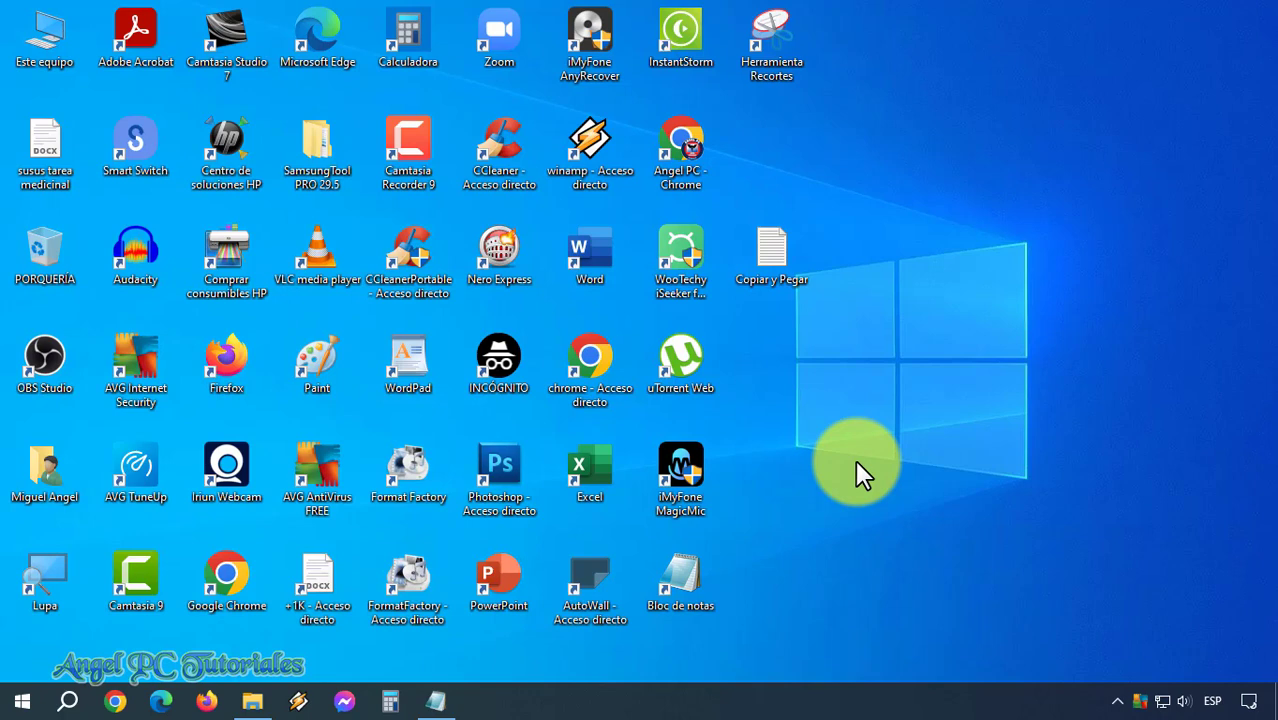
click(256, 704)
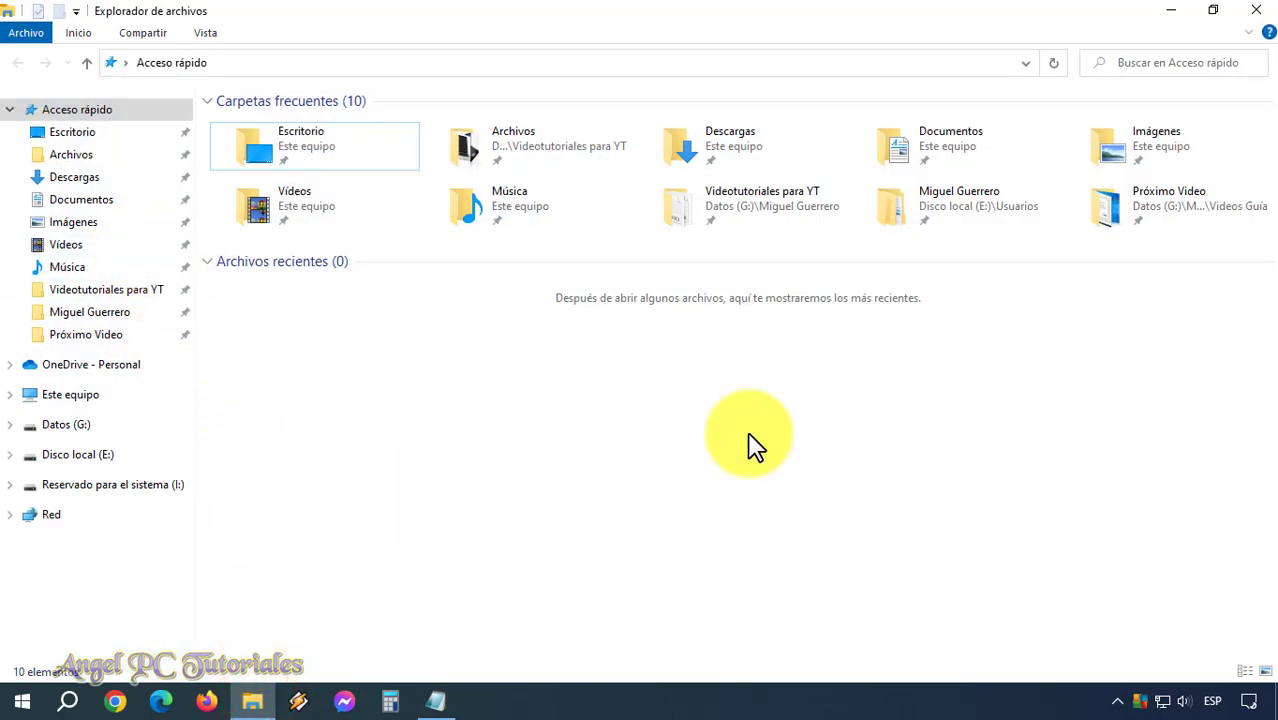
click(1178, 12)
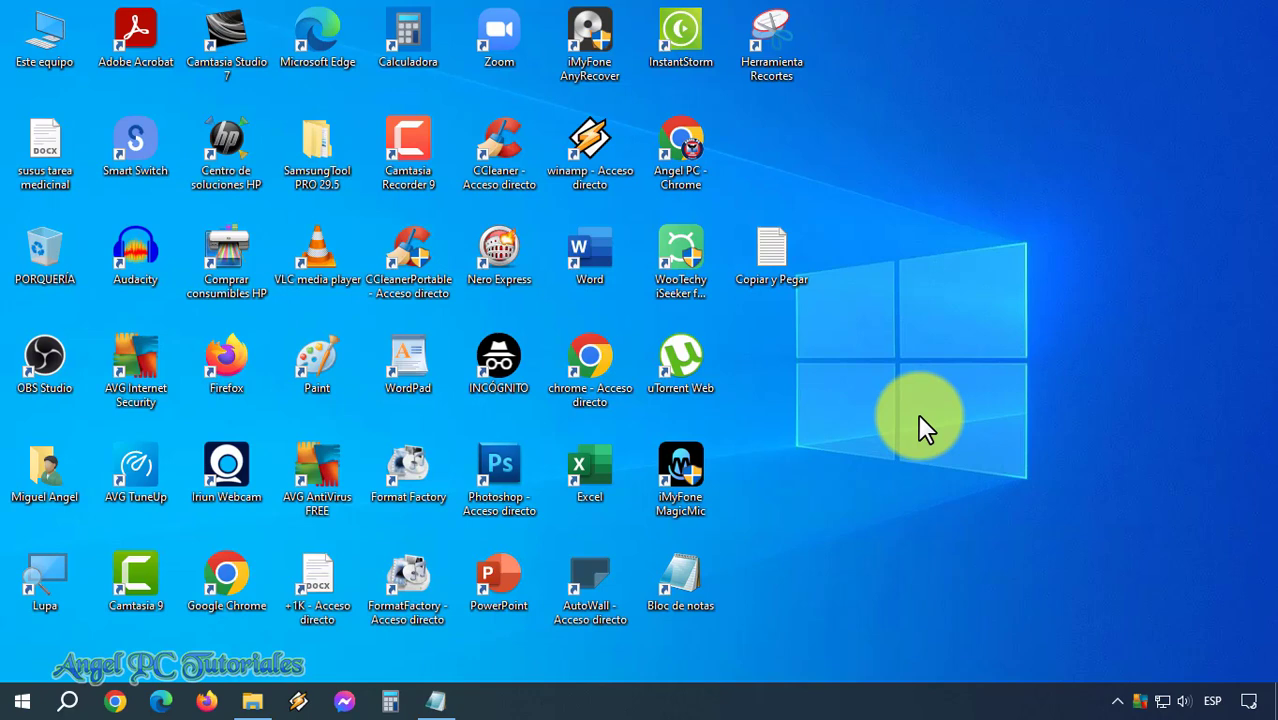
click(254, 700)
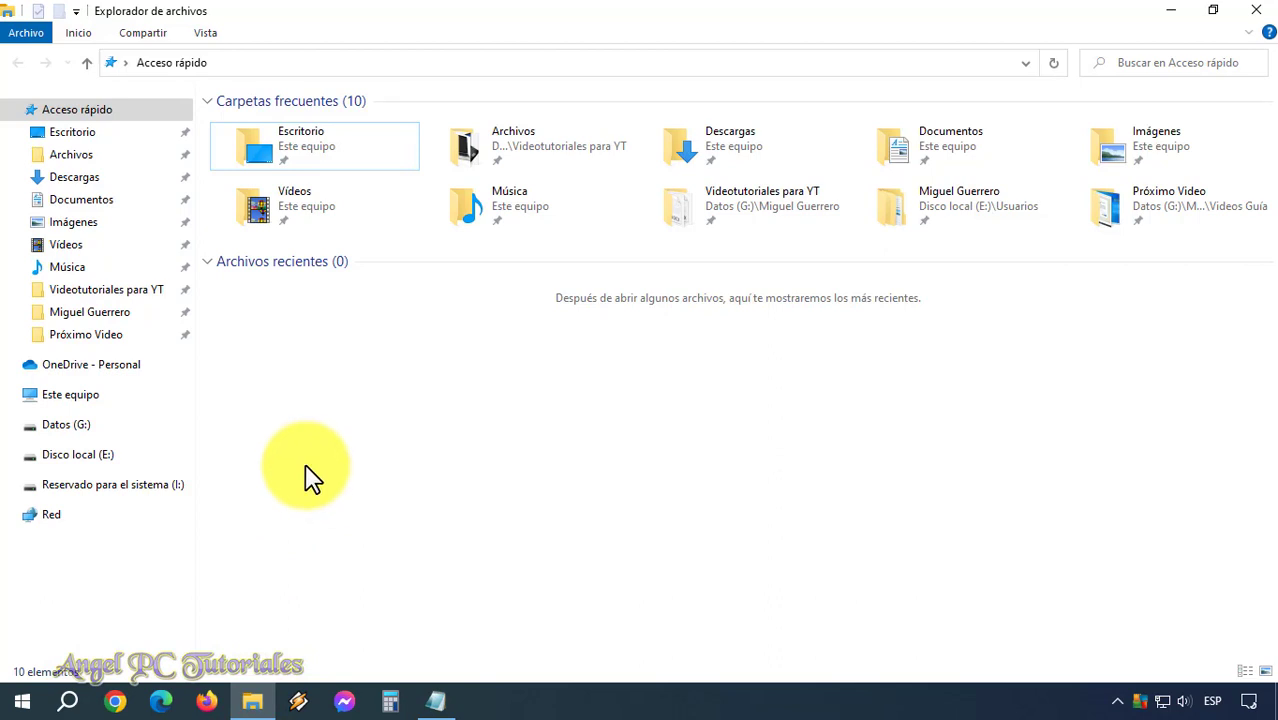
click(93, 400)
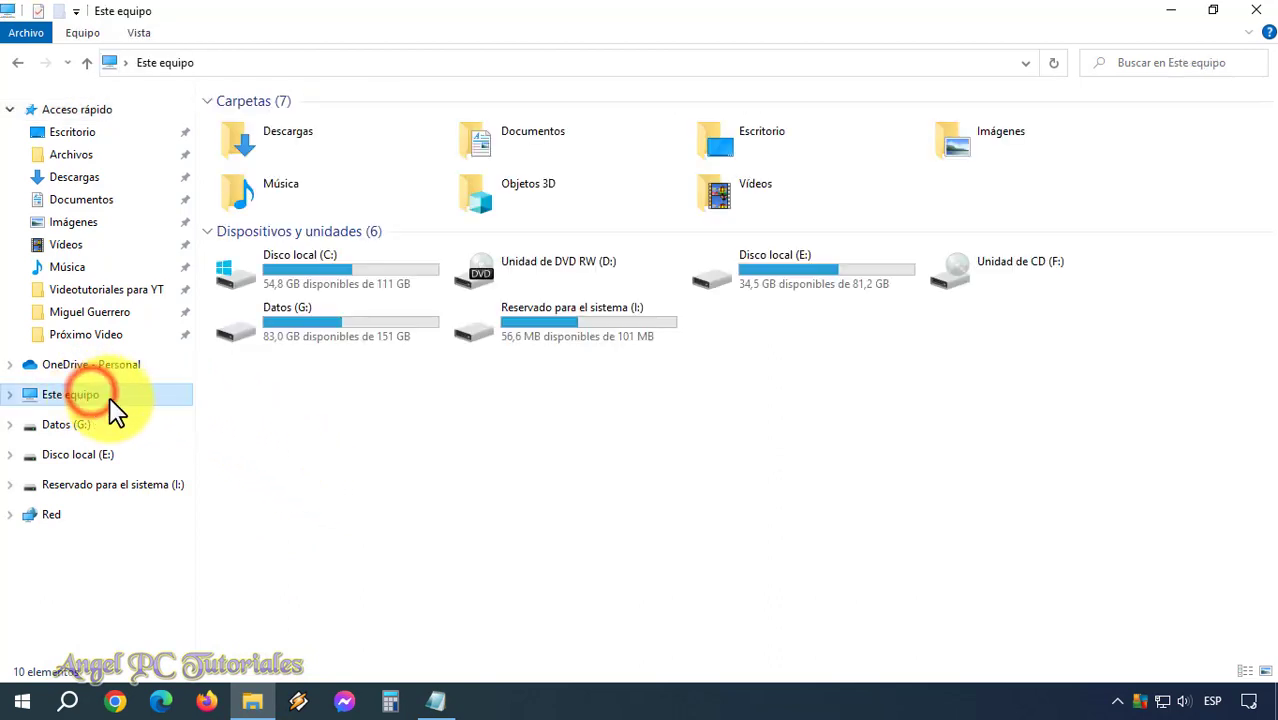
Open the Nueva carpeta folder on Disco local (C:).
double_click(348, 286)
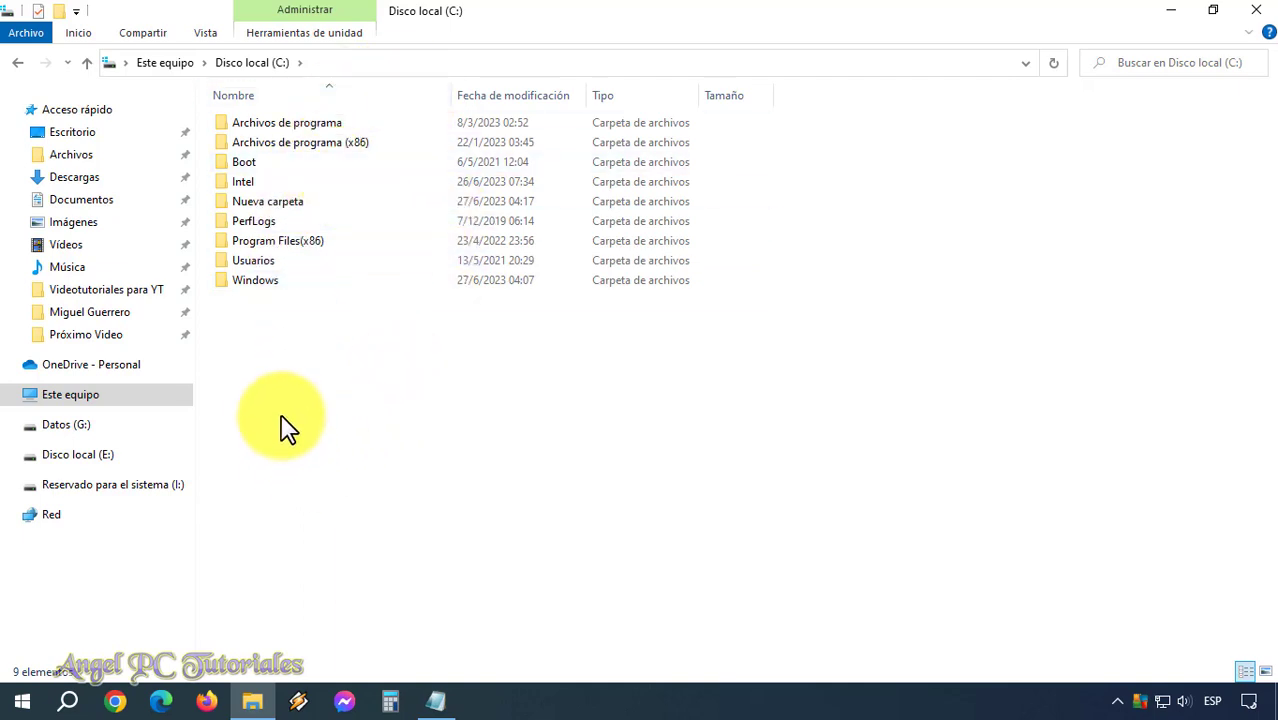
double_click(290, 202)
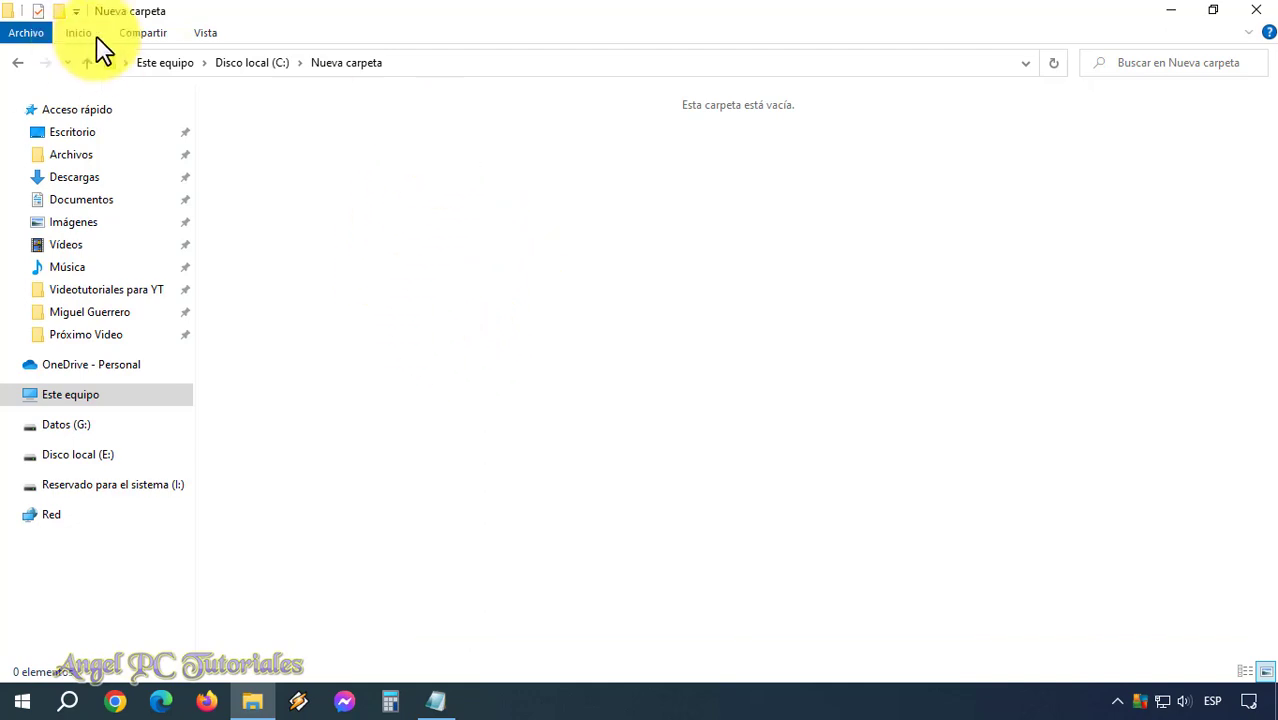
Create a new text document in Nueva carpeta named Privado.
right_click(482, 366)
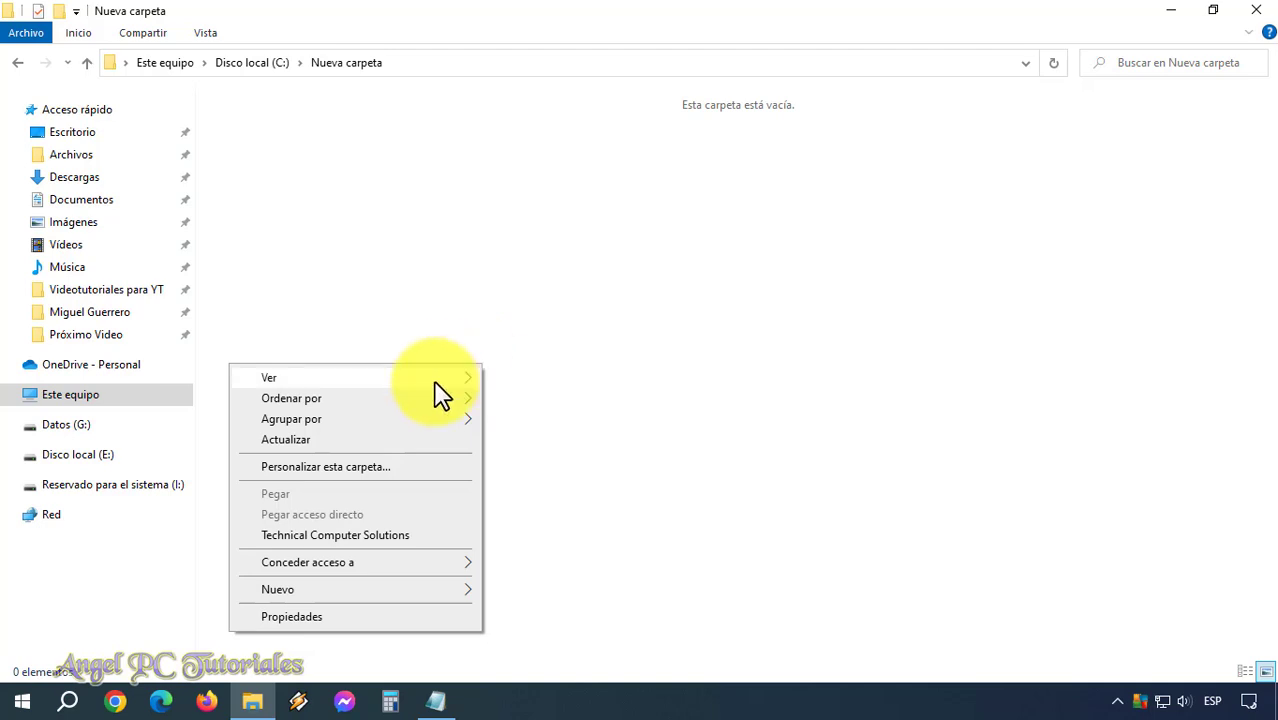
mouse_move(400, 588)
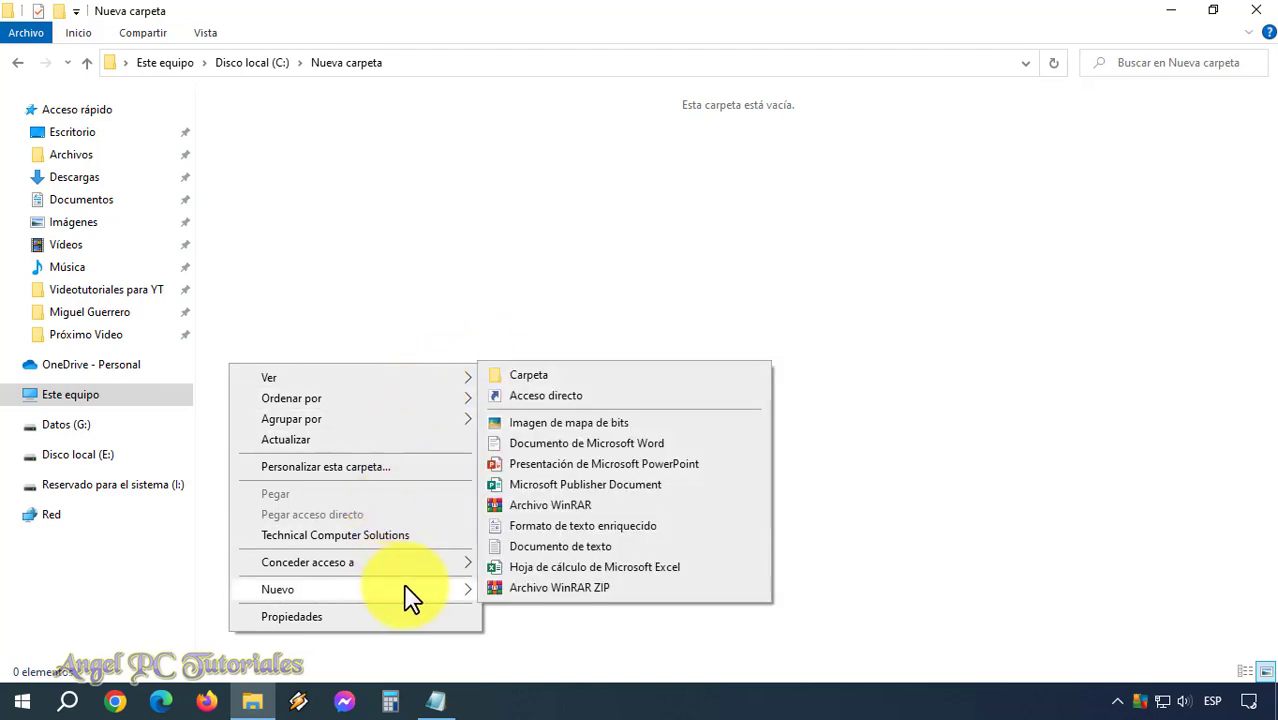
click(551, 547)
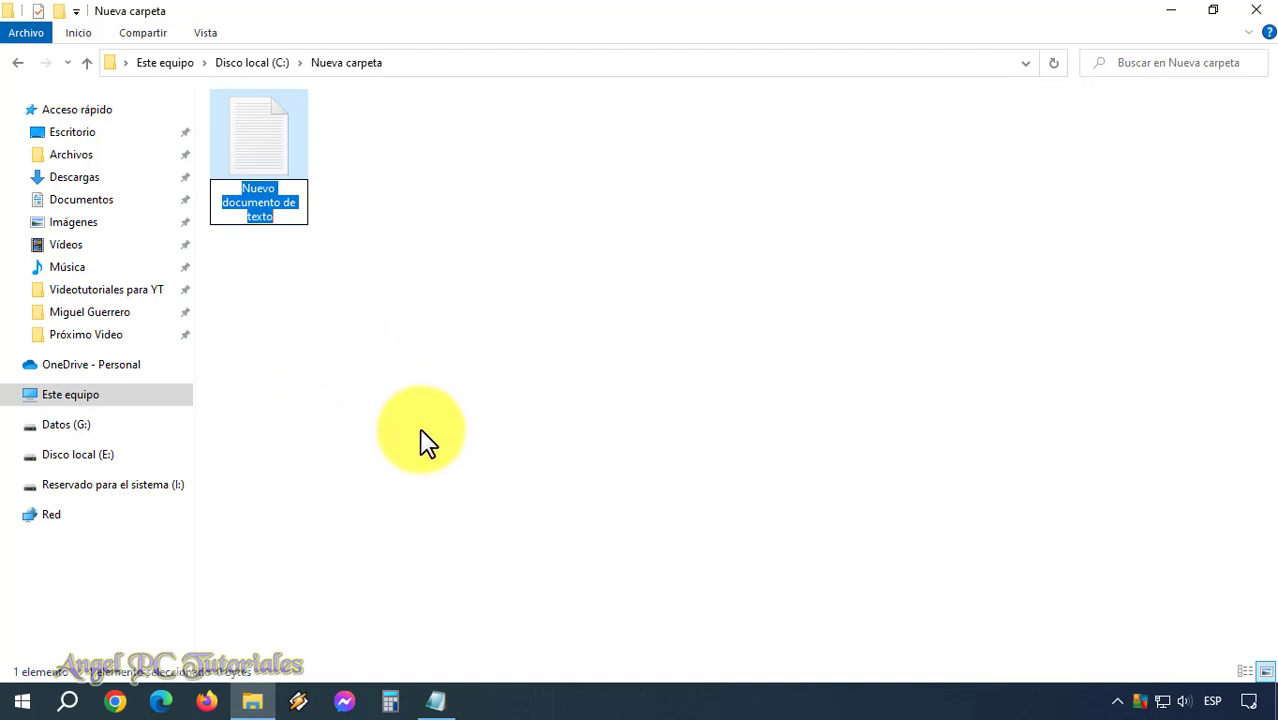
text(Privado)
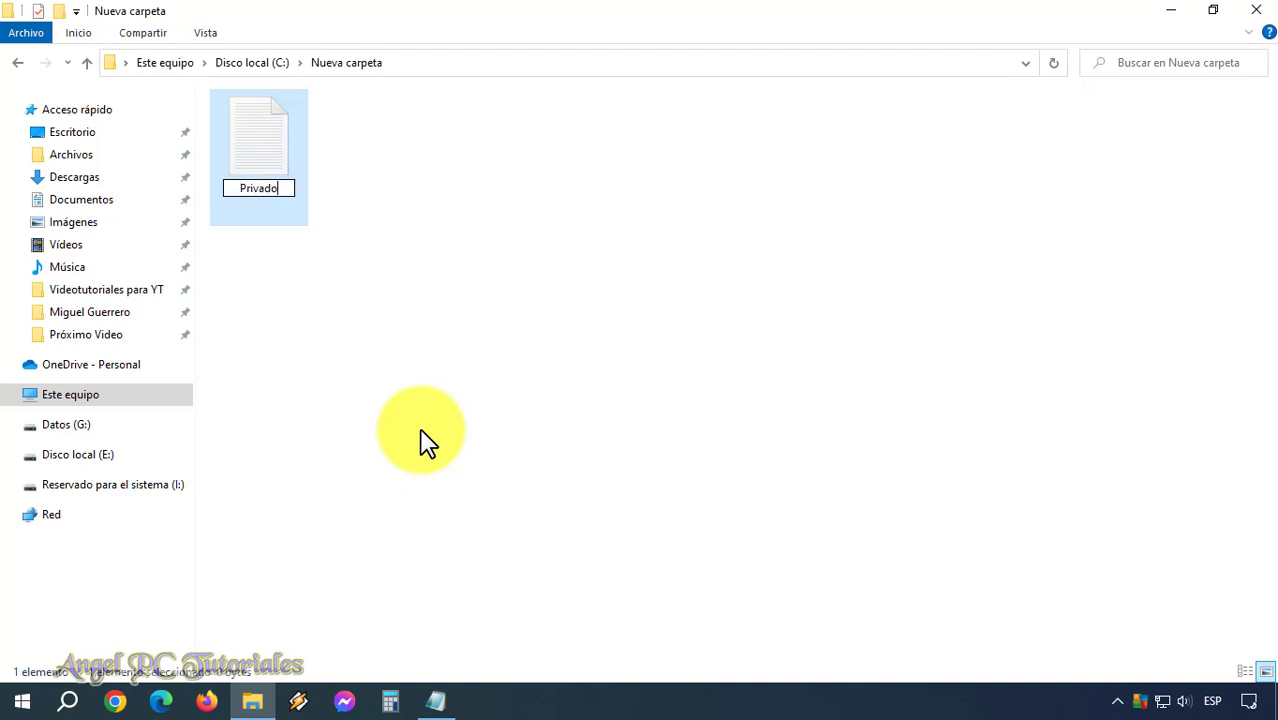
click(421, 432)
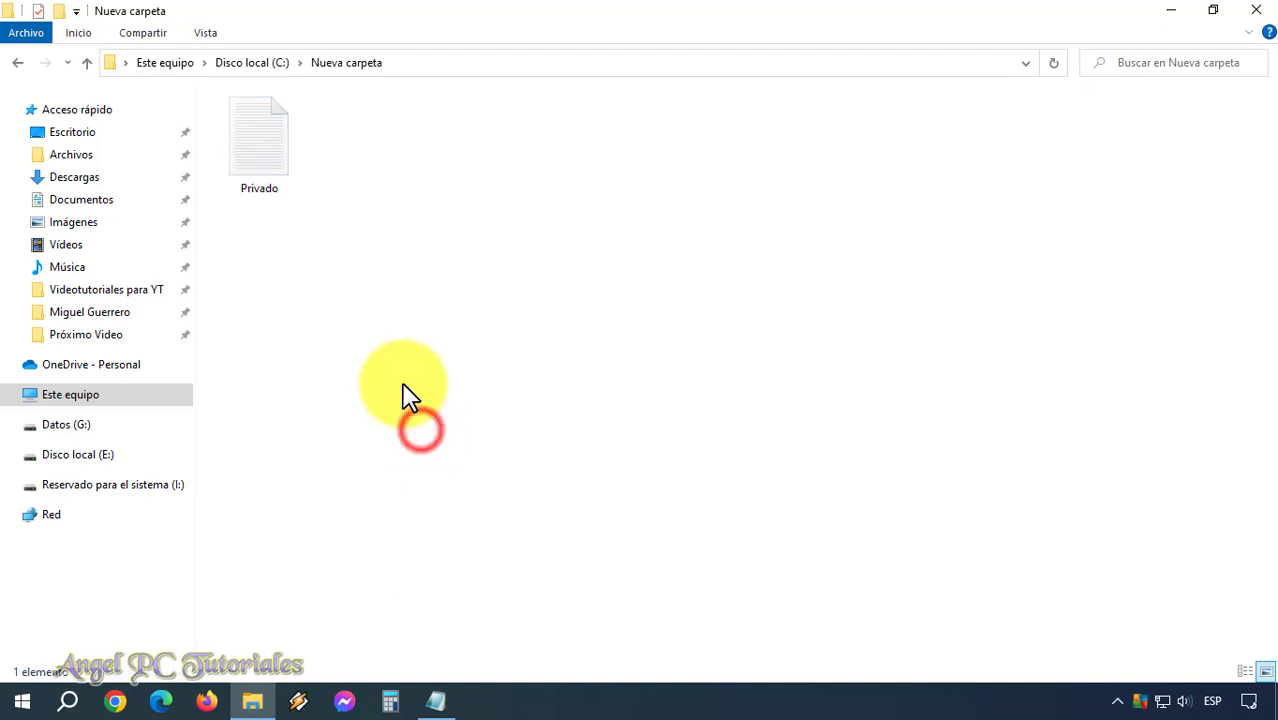
Open the Privado text file in Notepad and maximize it.
click(266, 176)
double_click(266, 176)
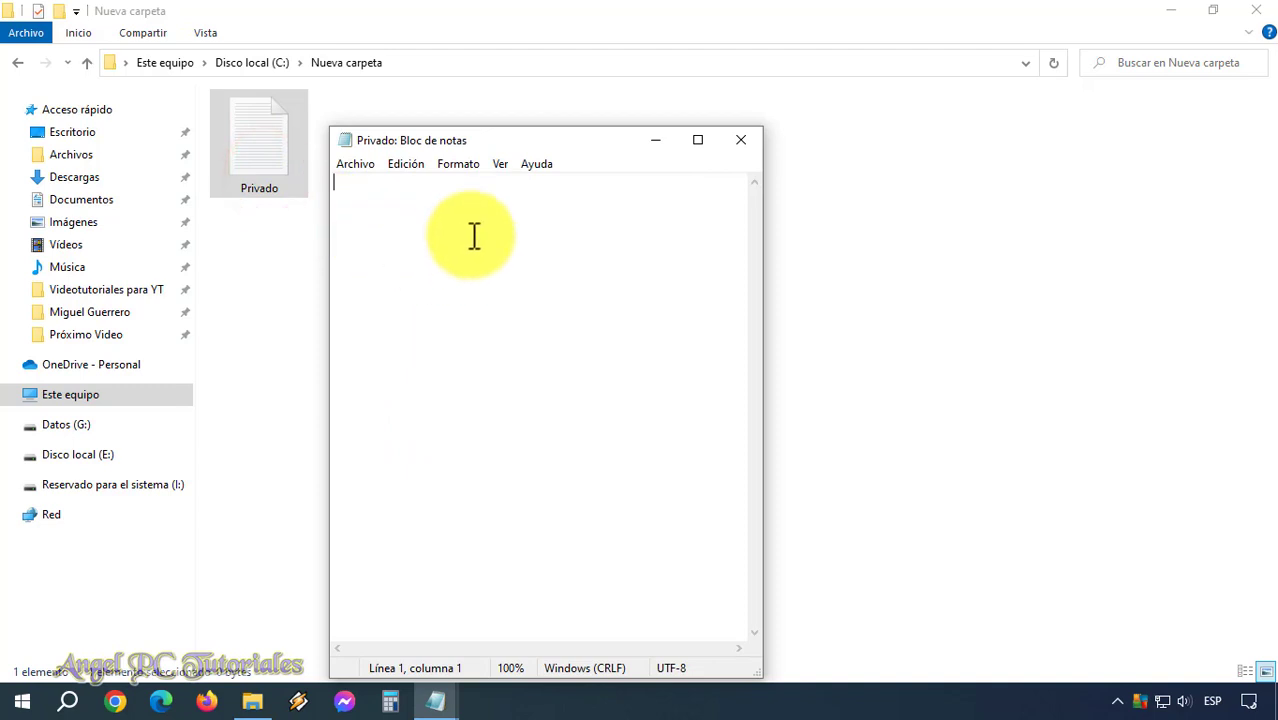
click(700, 141)
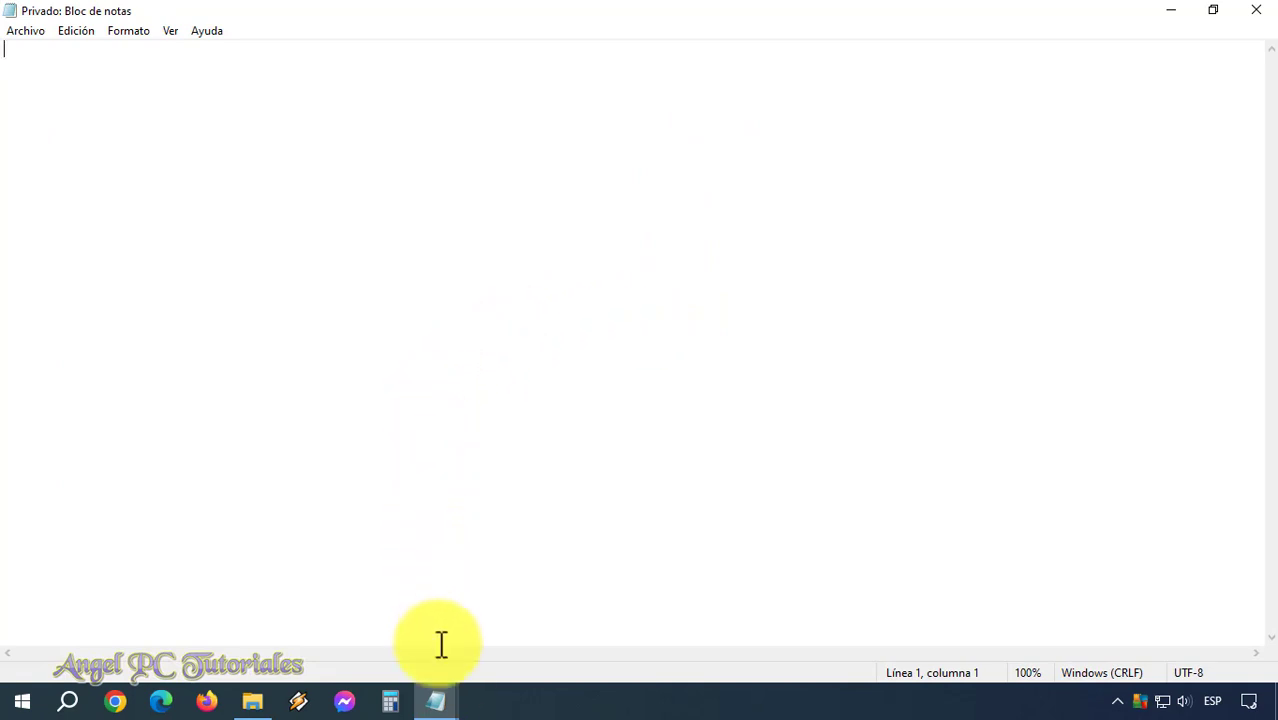
Copy the whole batch script from Copiar y Pegar, then close that window.
mouse_move(449, 705)
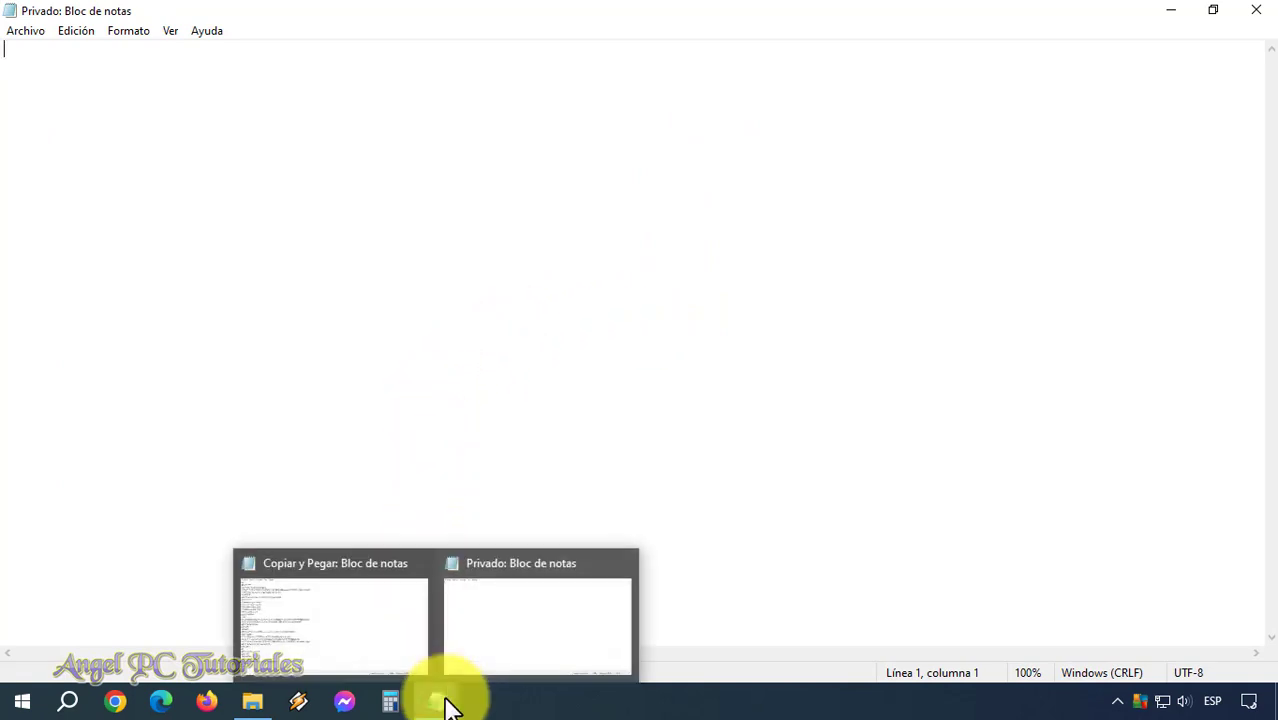
click(354, 624)
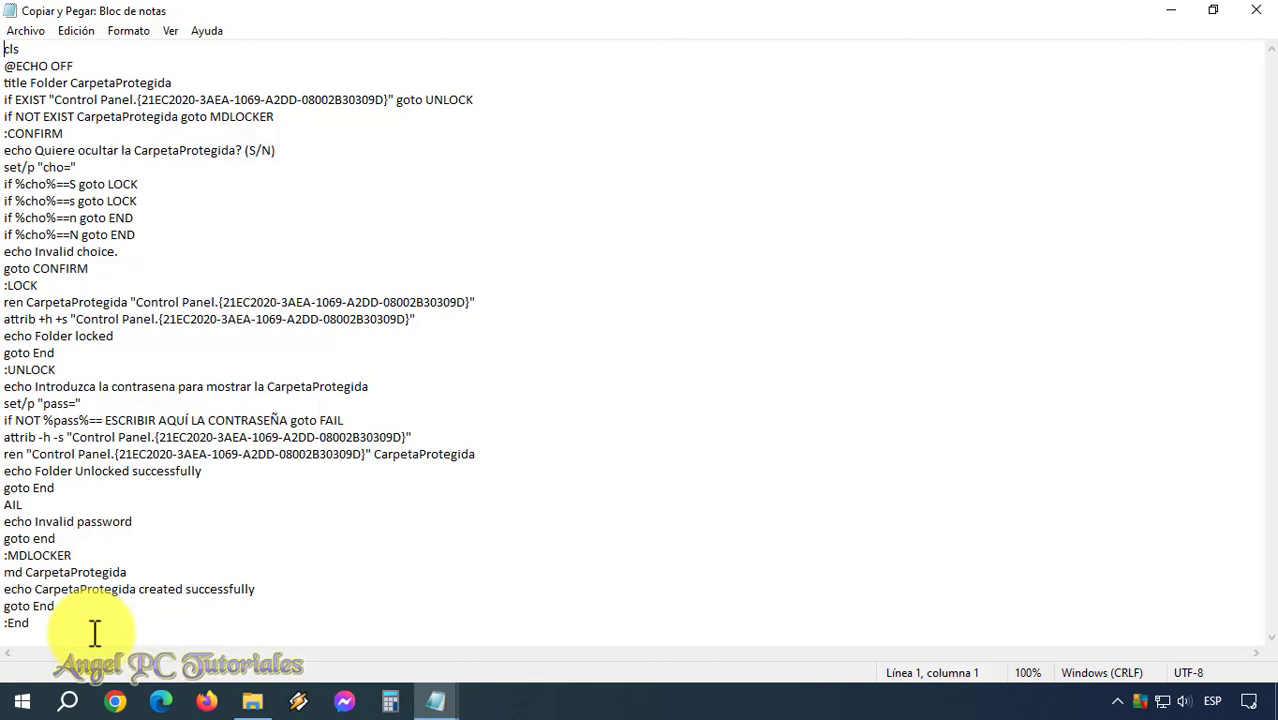
drag(91, 631, 4, 45)
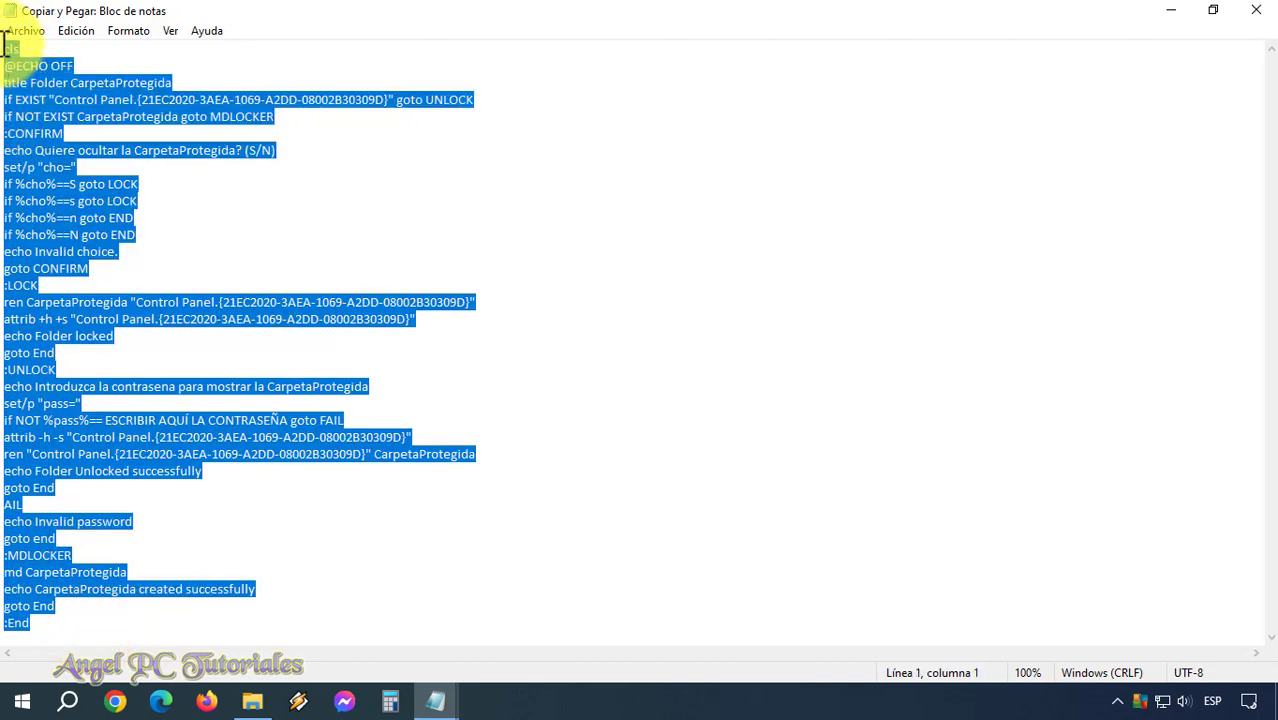
right_click(5, 120)
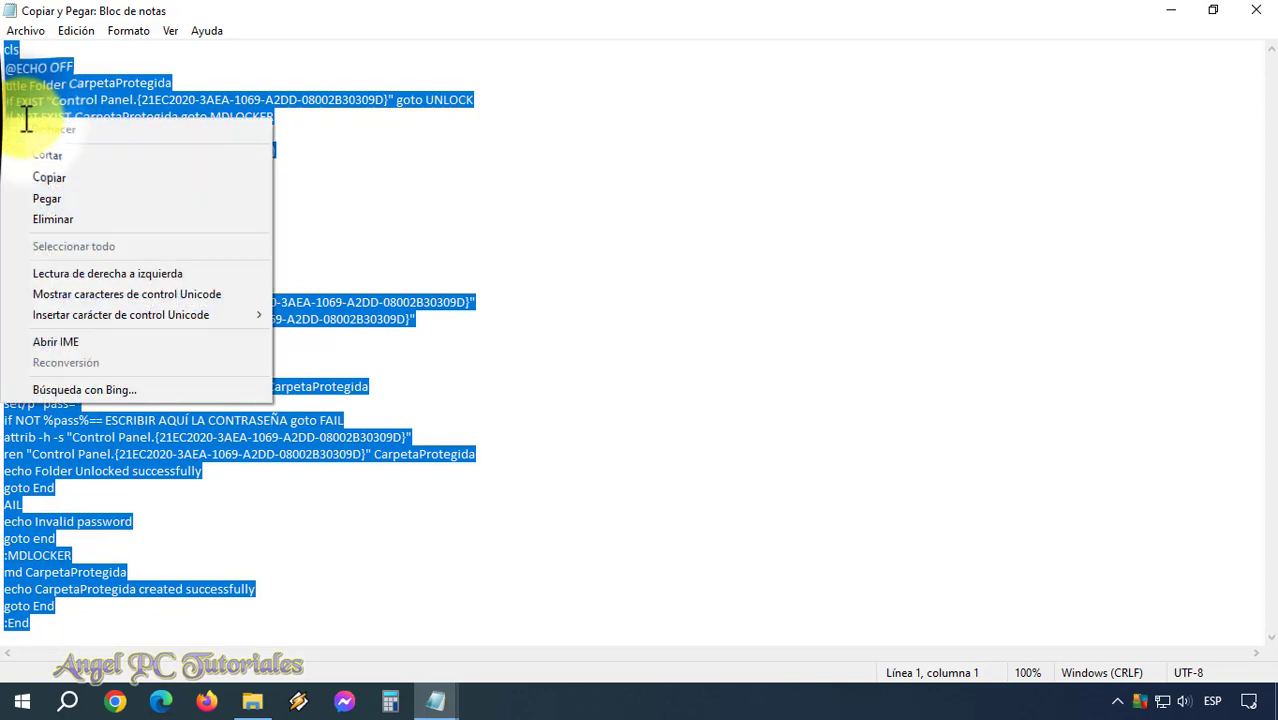
click(48, 180)
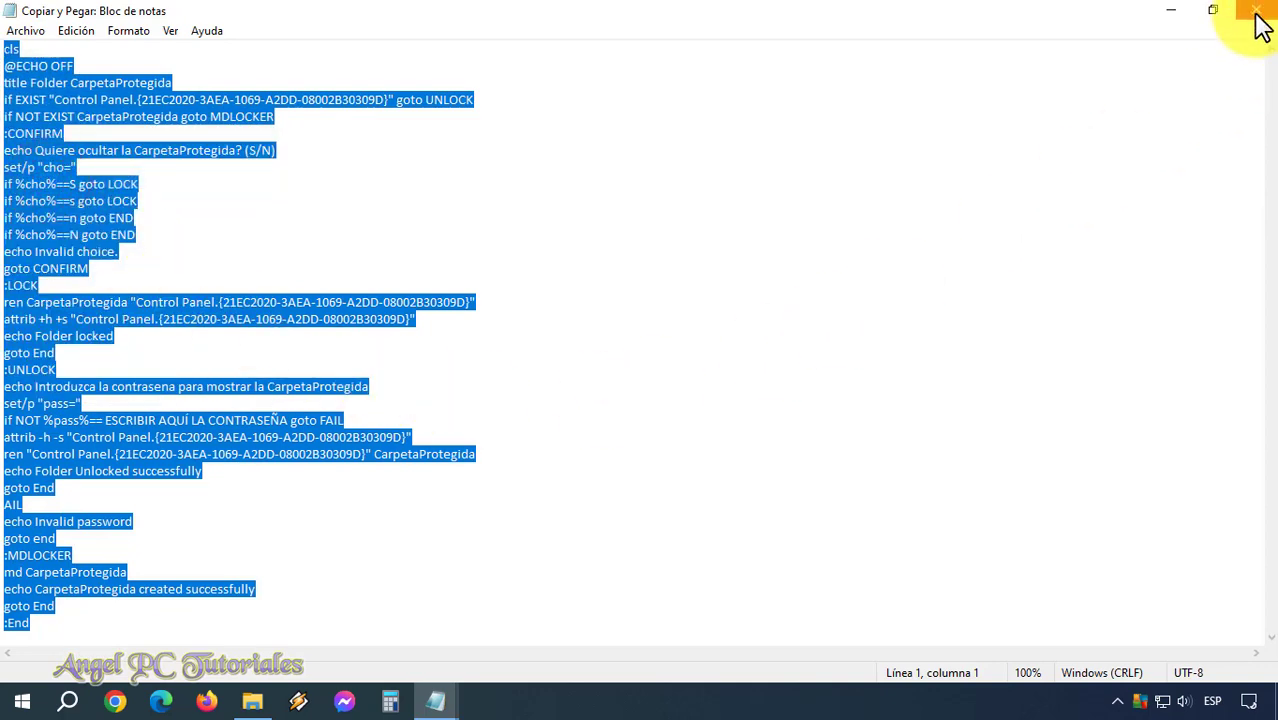
click(1258, 25)
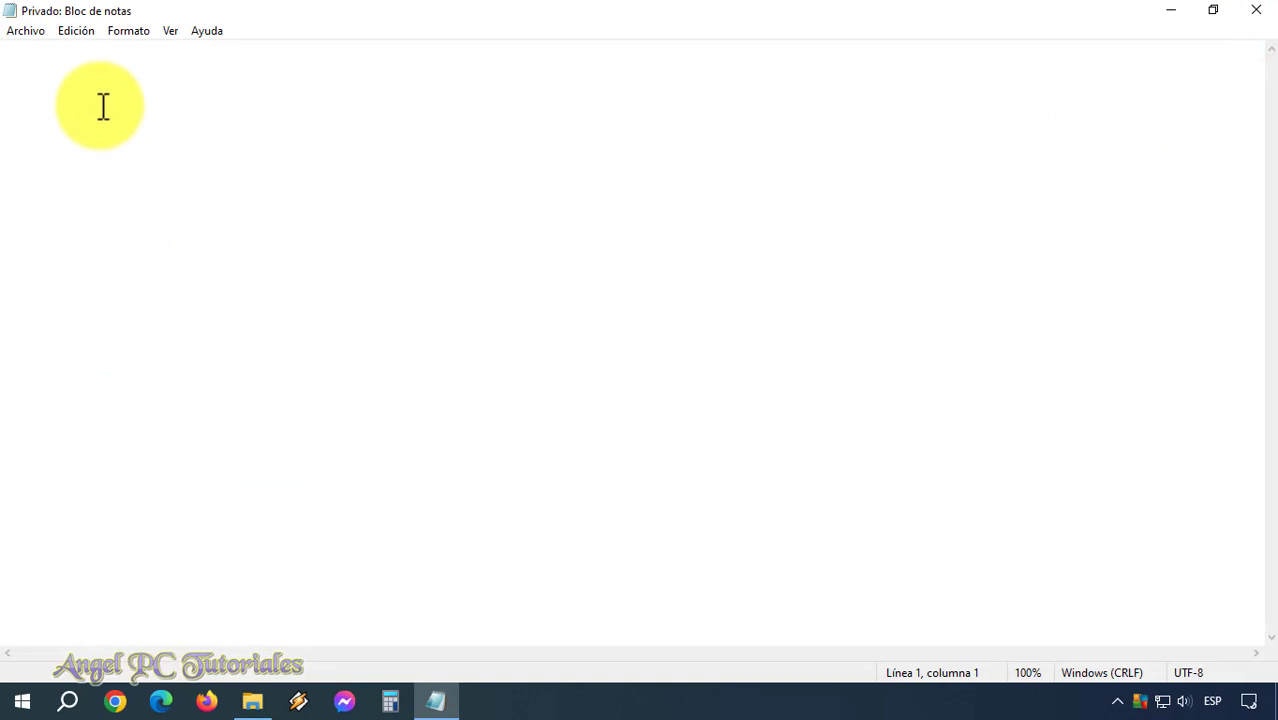
right_click(103, 105)
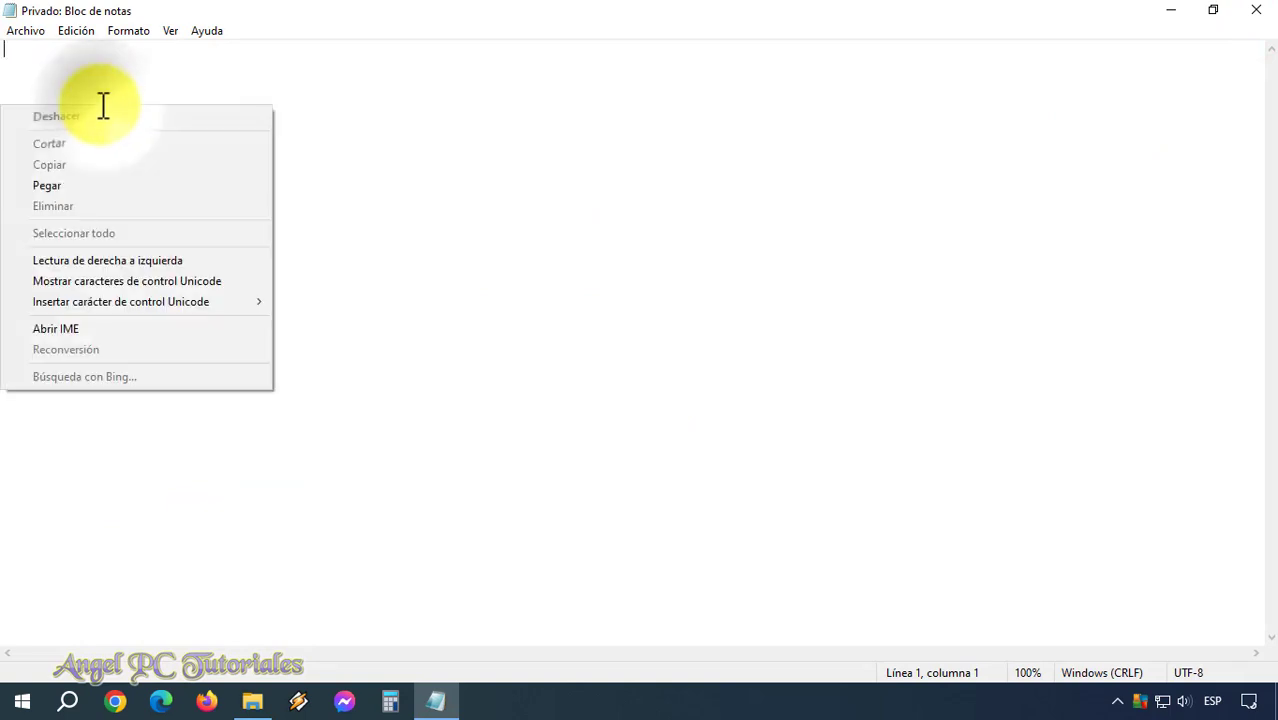
Paste the script into Privado and replace ESCRIBIR AQUÍ LA CONTRASEÑA with a chosen password.
click(90, 186)
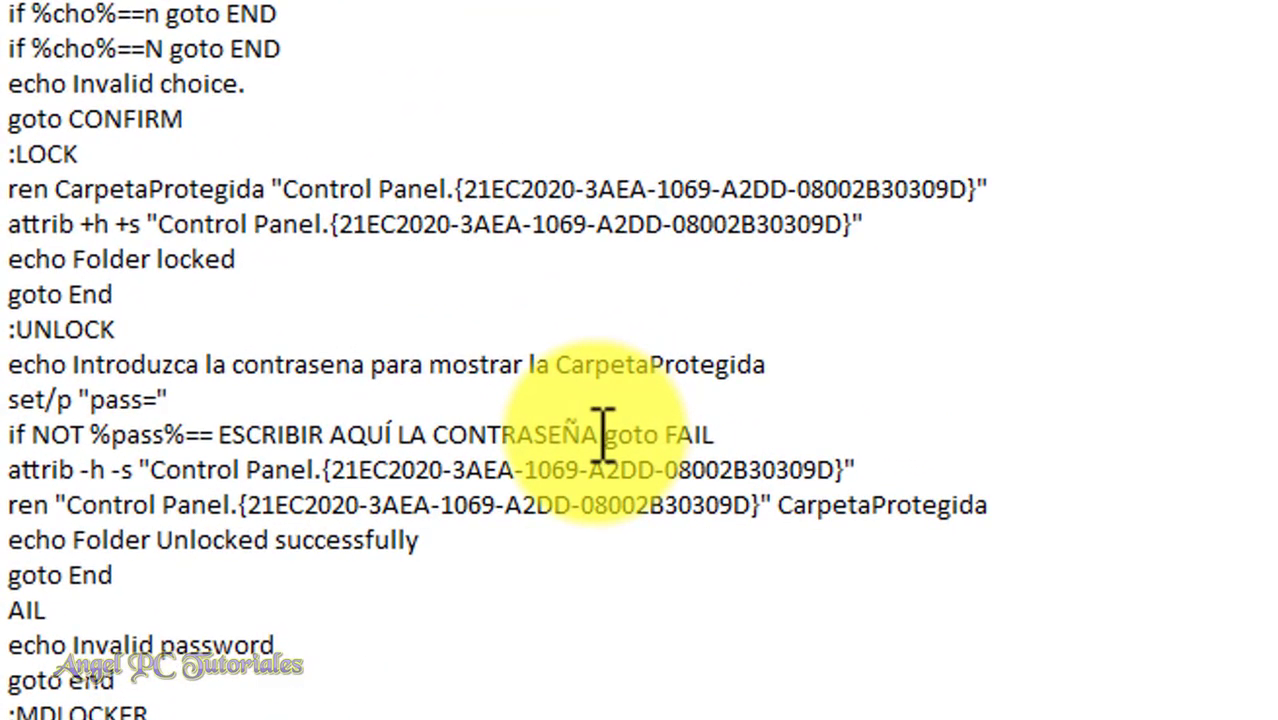
drag(603, 435, 218, 434)
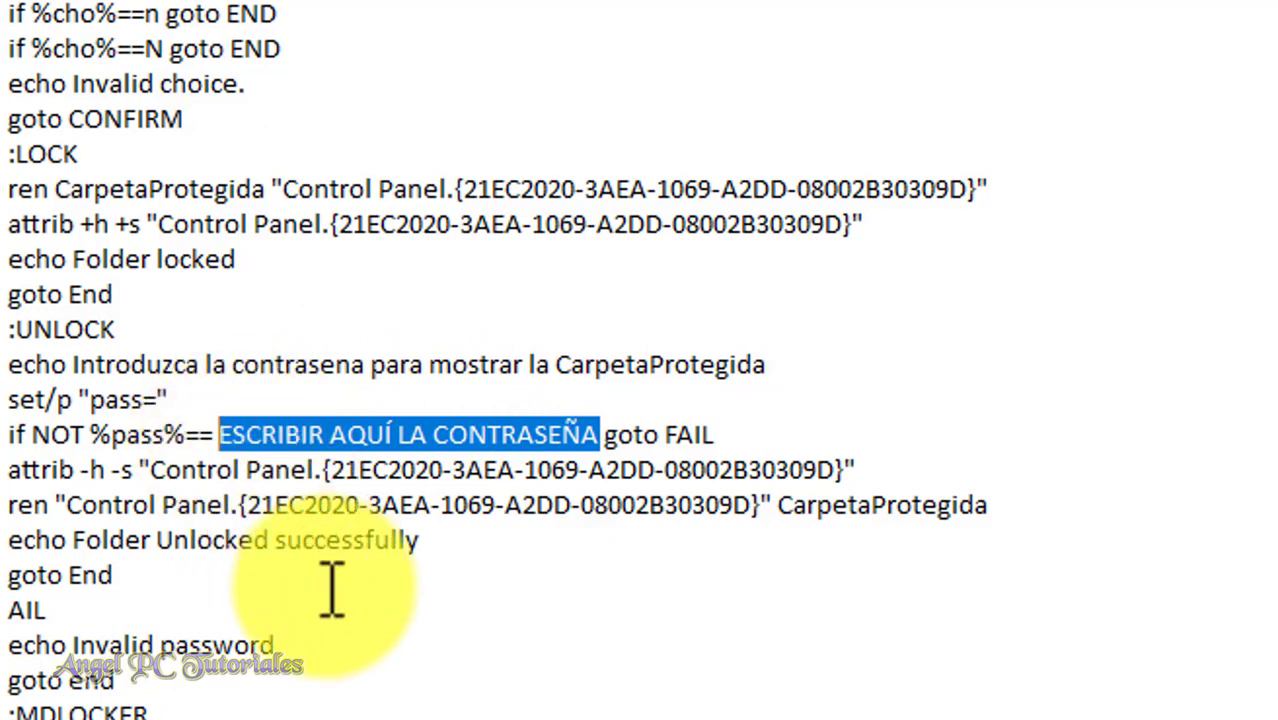
key(BackSpace)
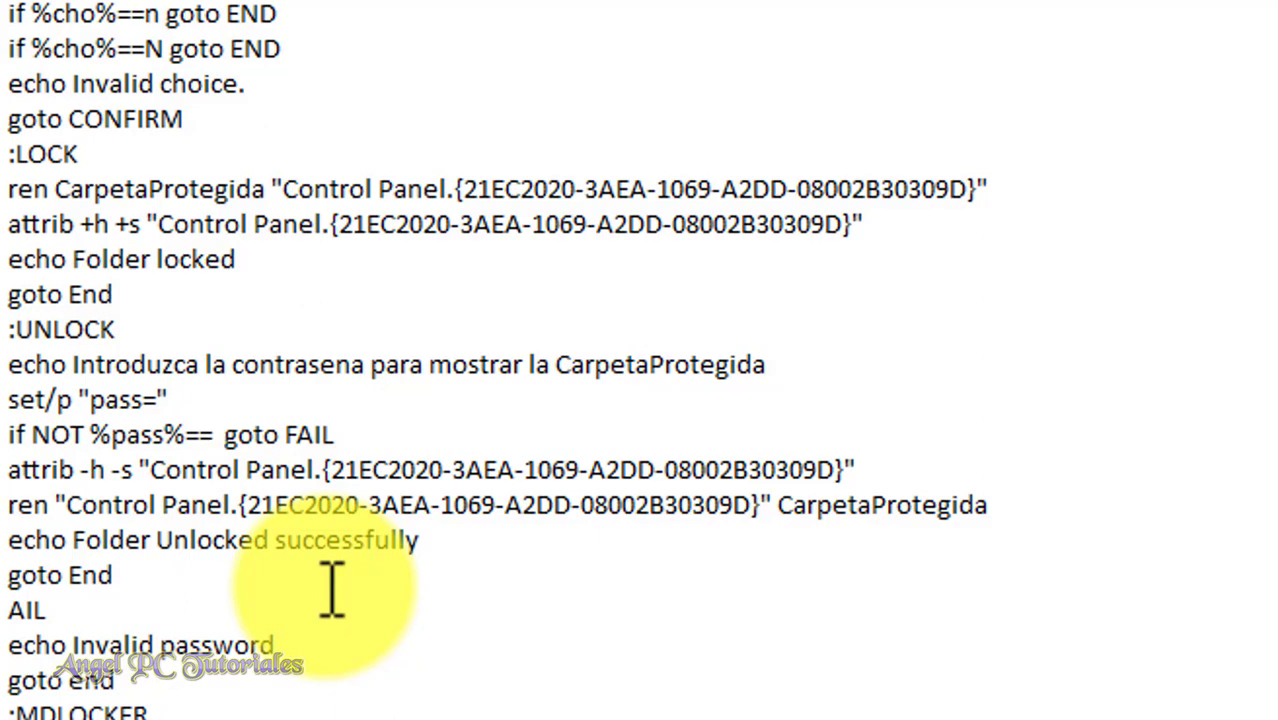
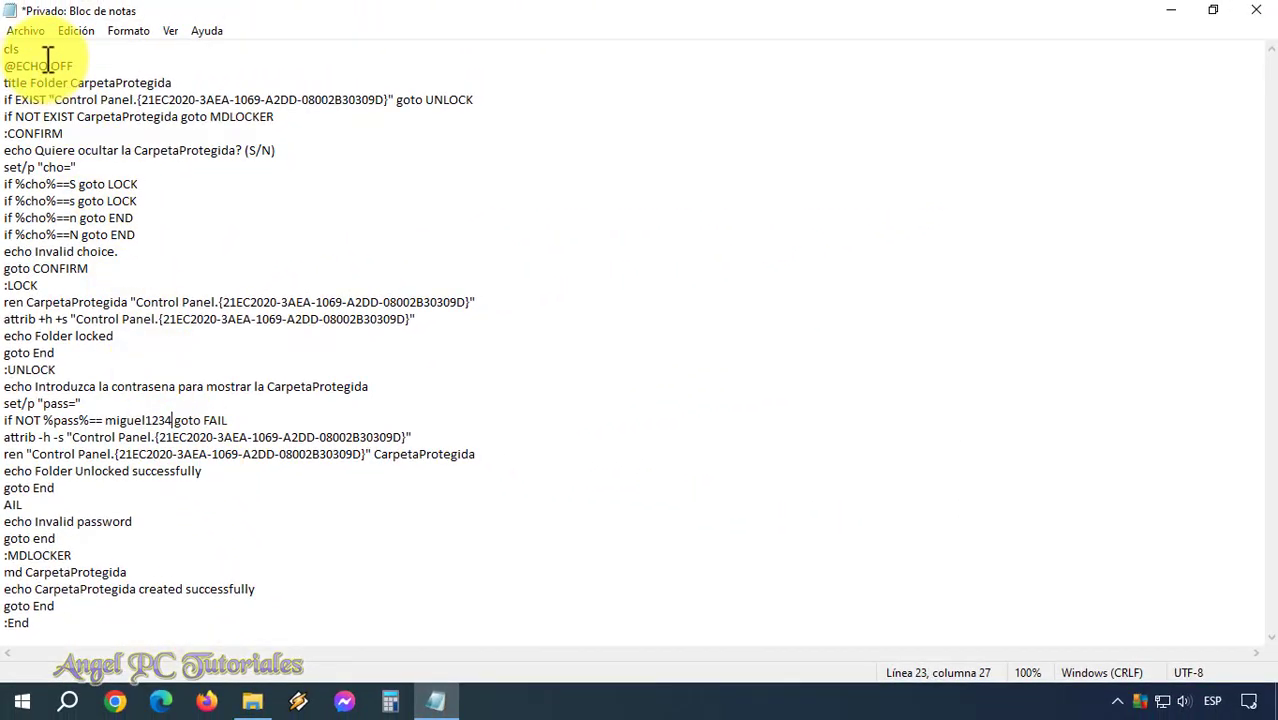
Save the script as Privado.bat using Save As.
click(28, 32)
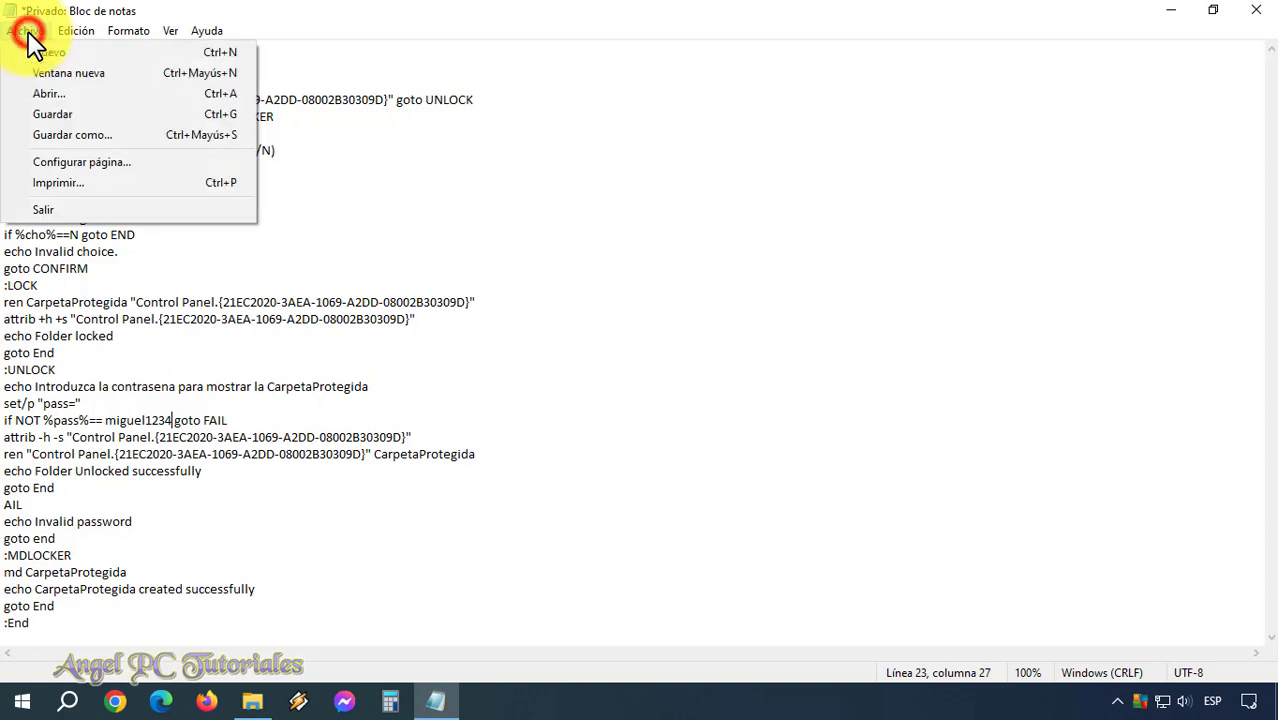
click(97, 138)
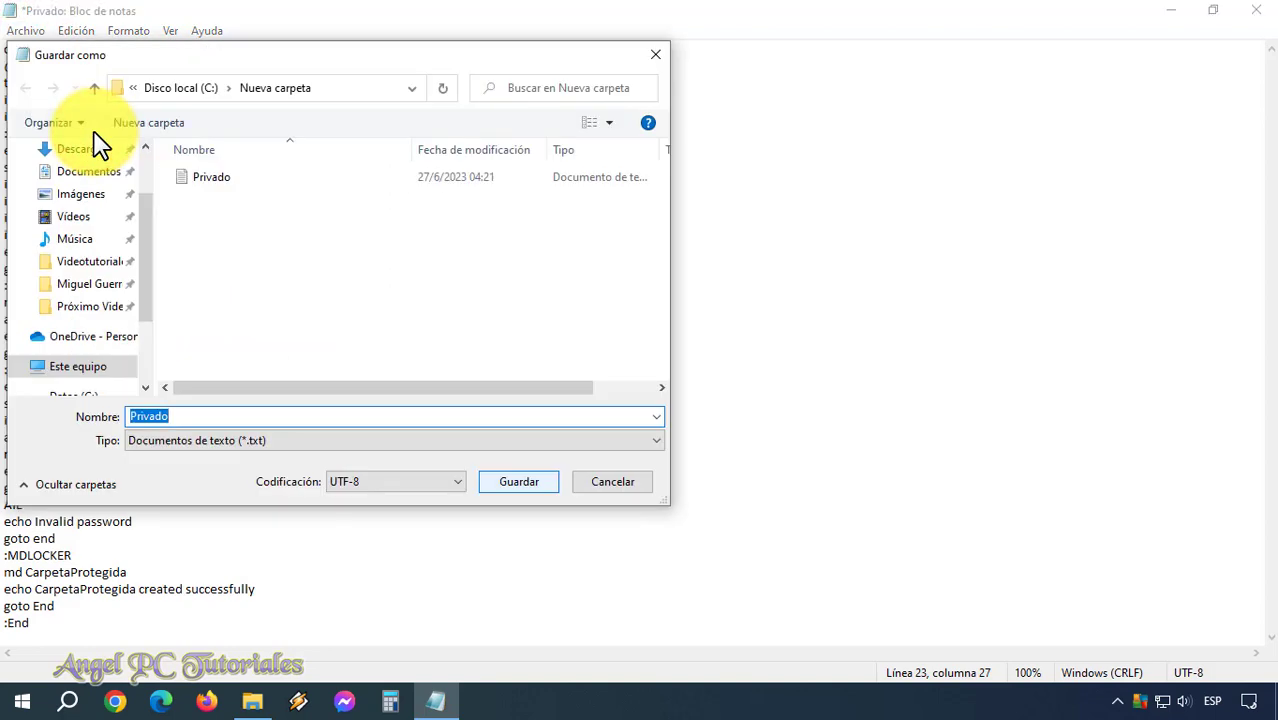
click(200, 416)
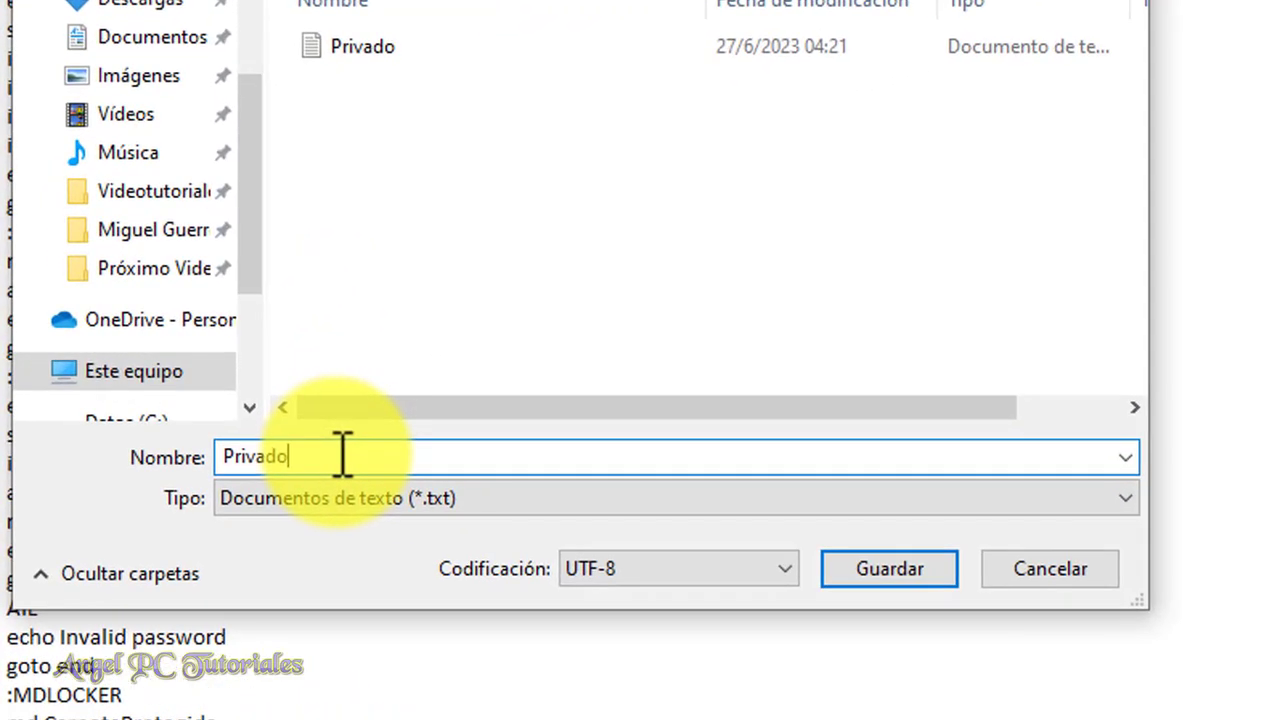
text(.bat)
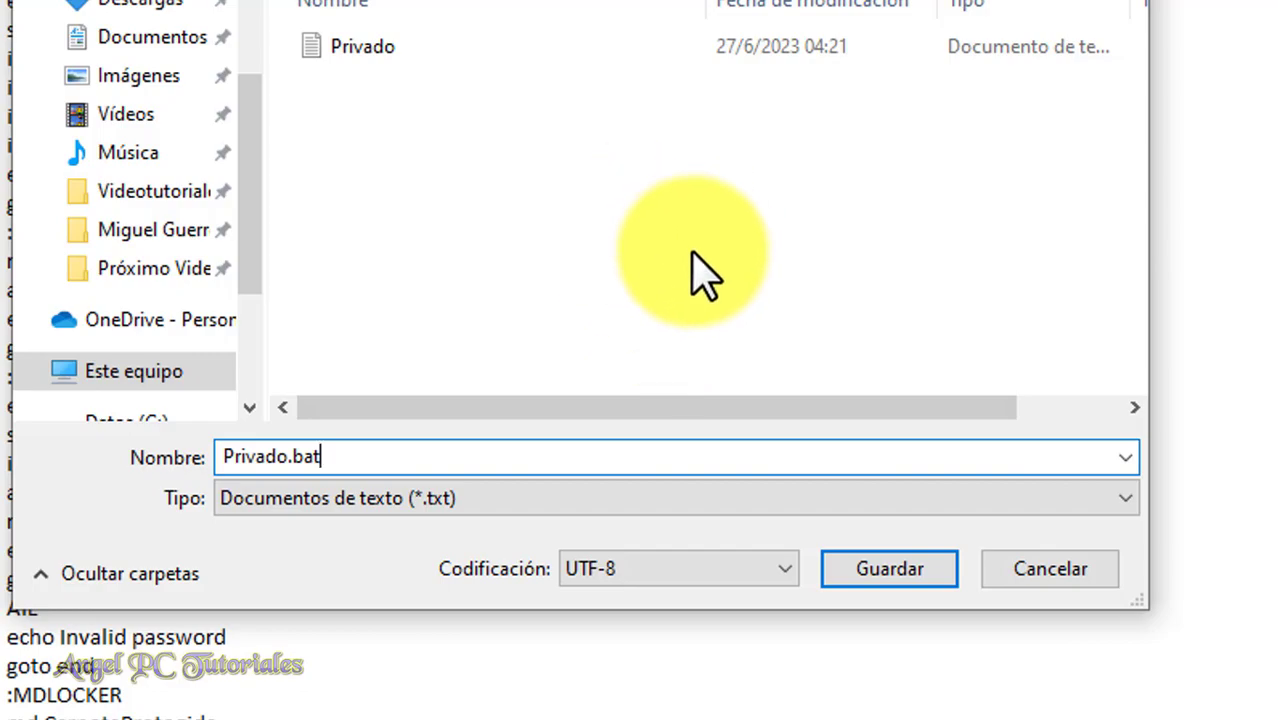
click(882, 572)
click(884, 572)
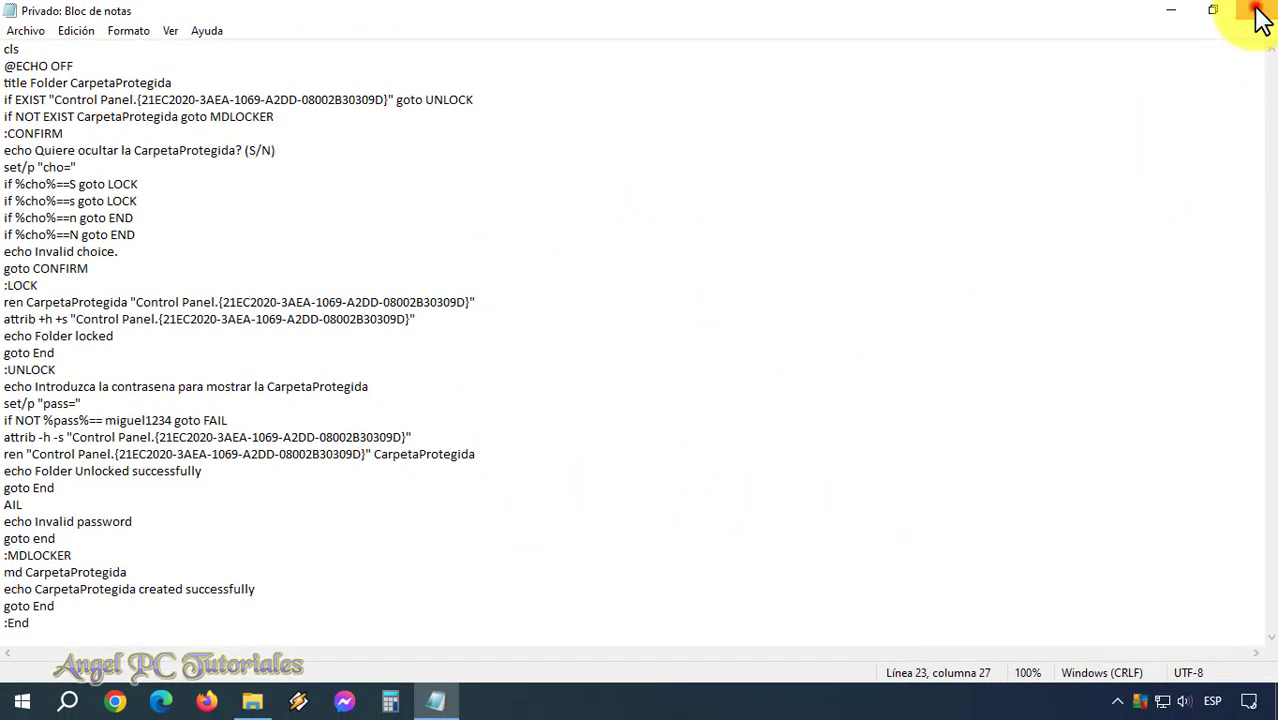
click(1258, 12)
Deselect files in Nueva carpeta, which shows the Privado batch file and text document.
click(381, 421)
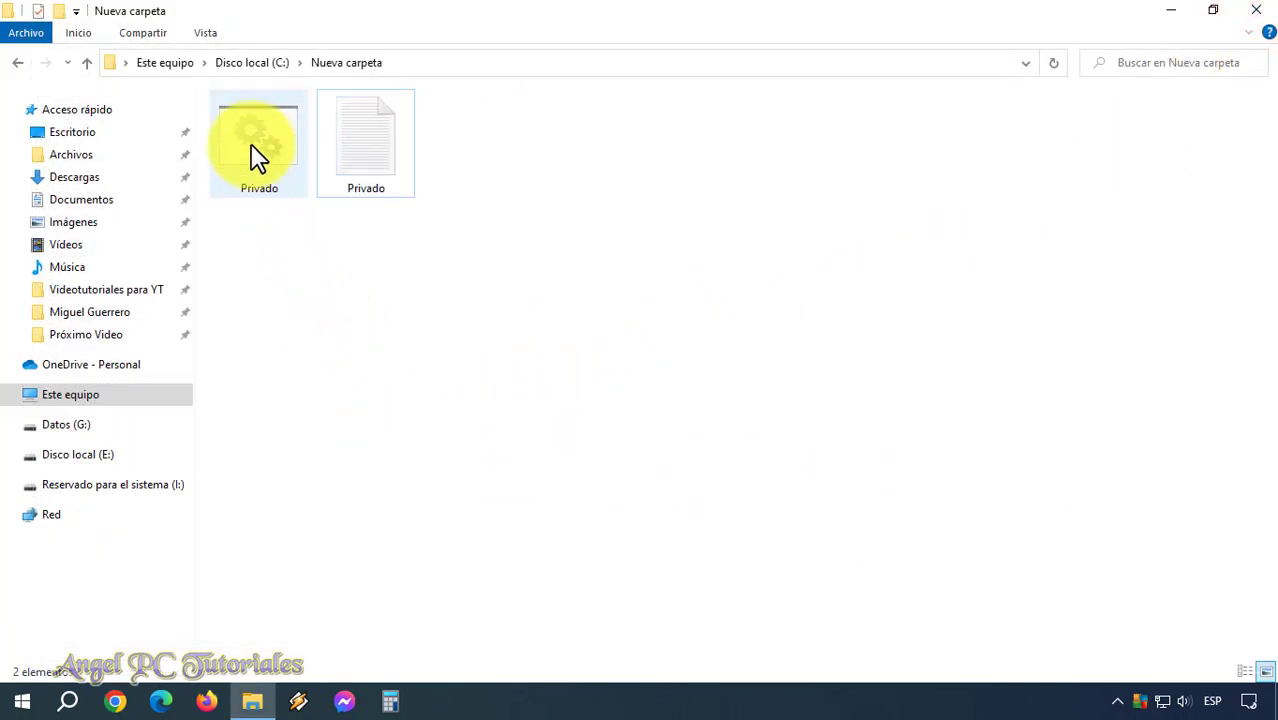
mouse_move(258, 152)
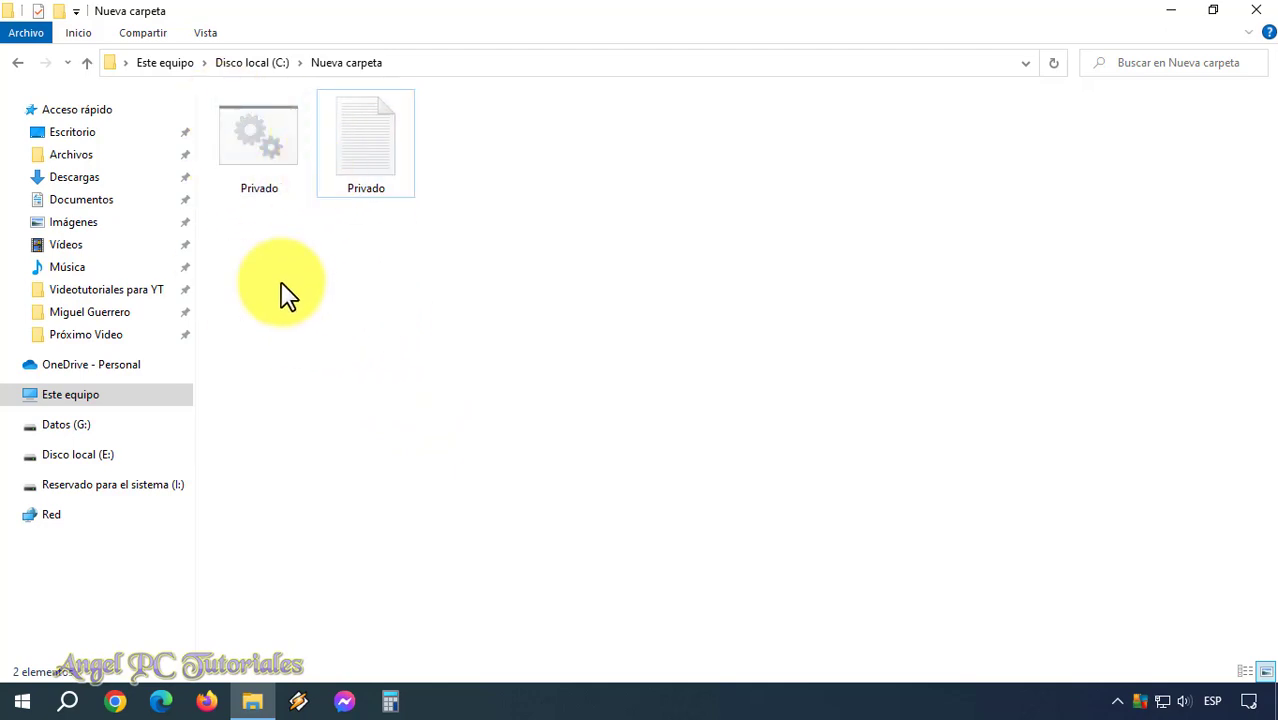
Run Privado.bat to create CarpetaProtegida, then open the new folder.
double_click(251, 148)
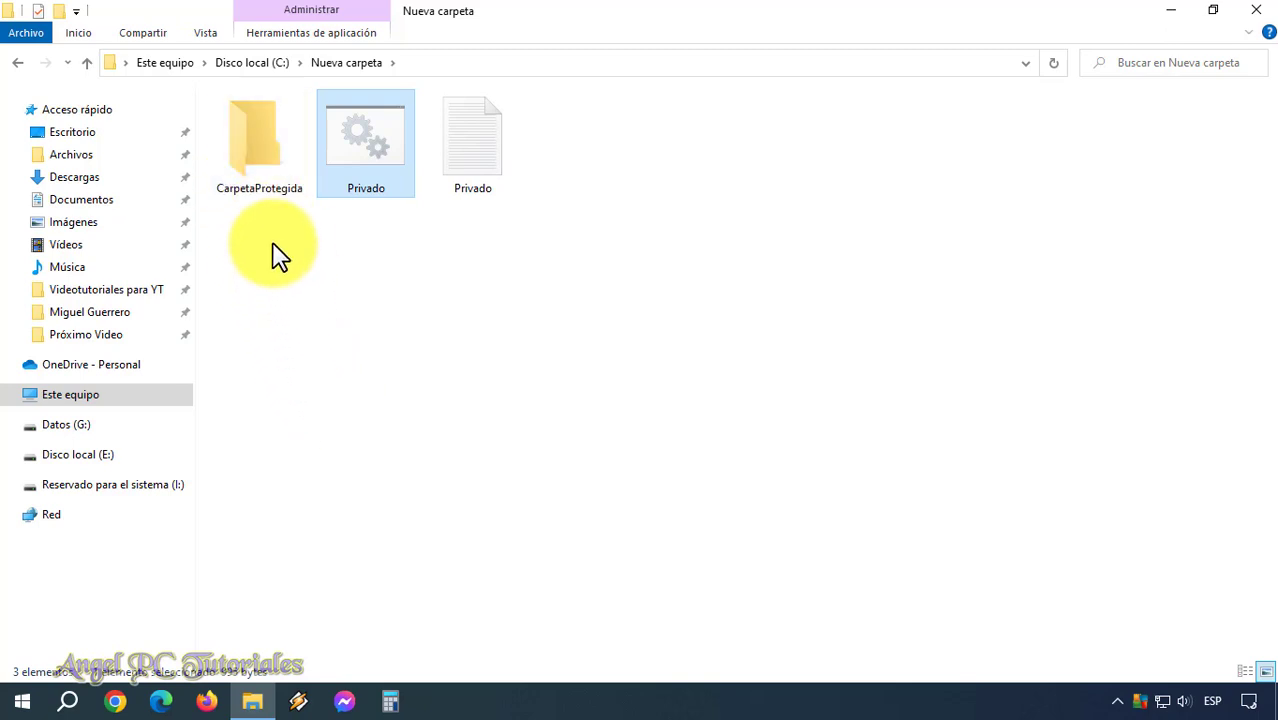
click(269, 167)
double_click(269, 167)
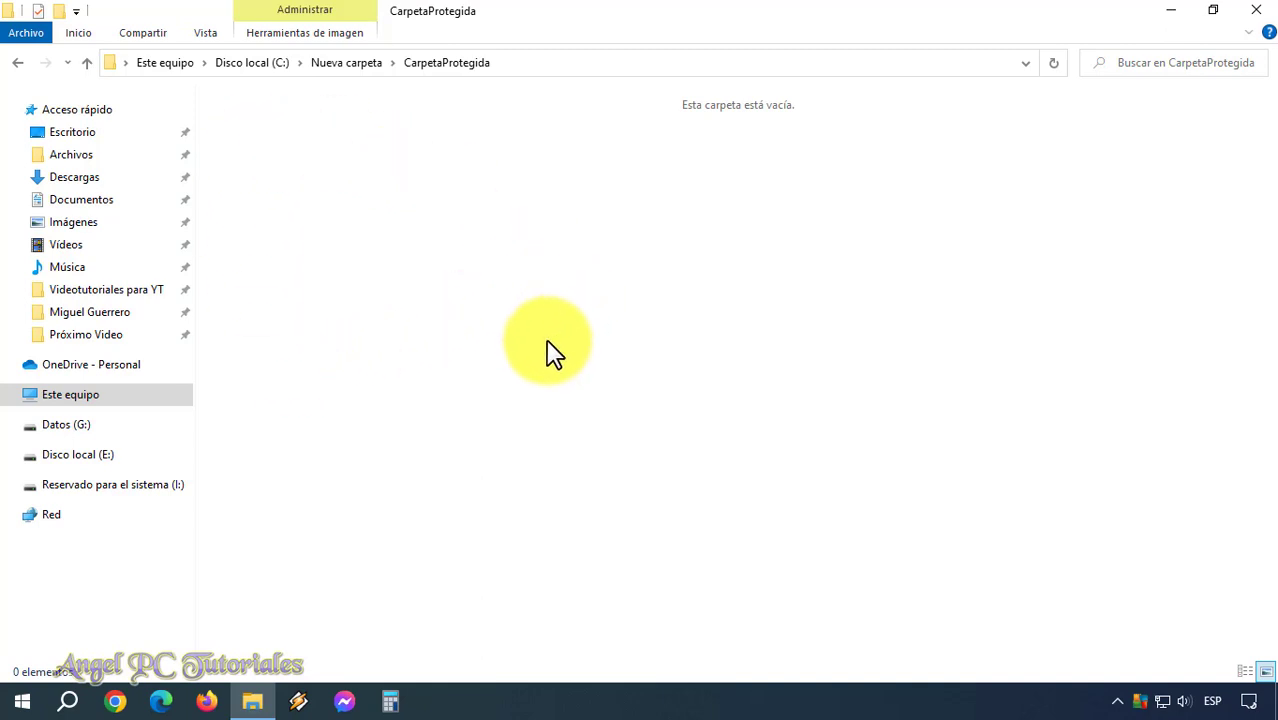
Cut the three laptop images from the Archivos folder.
click(84, 158)
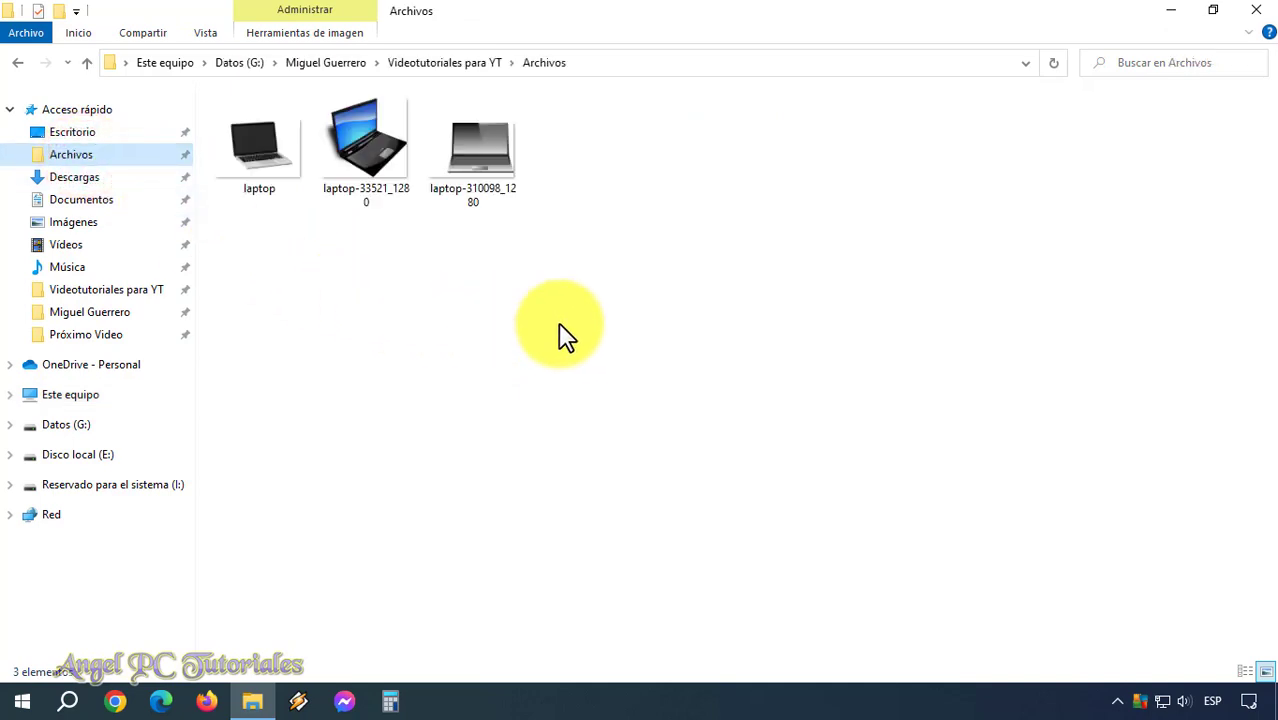
click(556, 183)
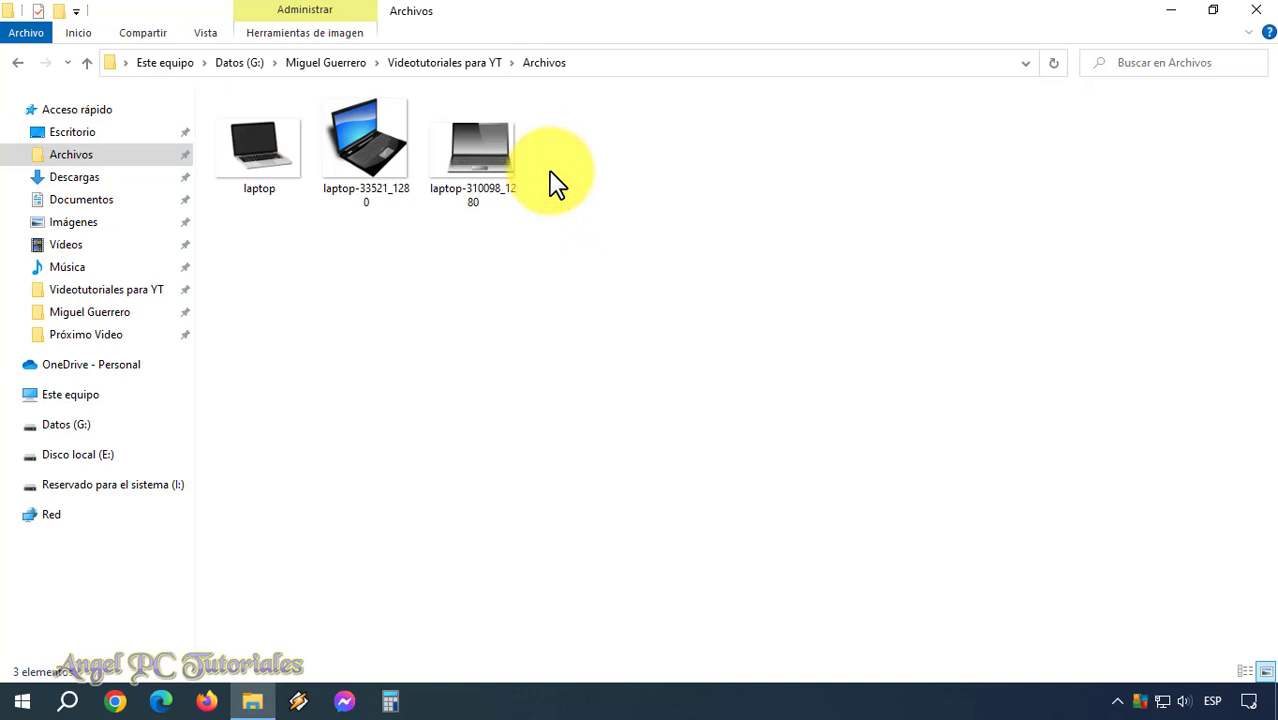
drag(550, 170, 285, 194)
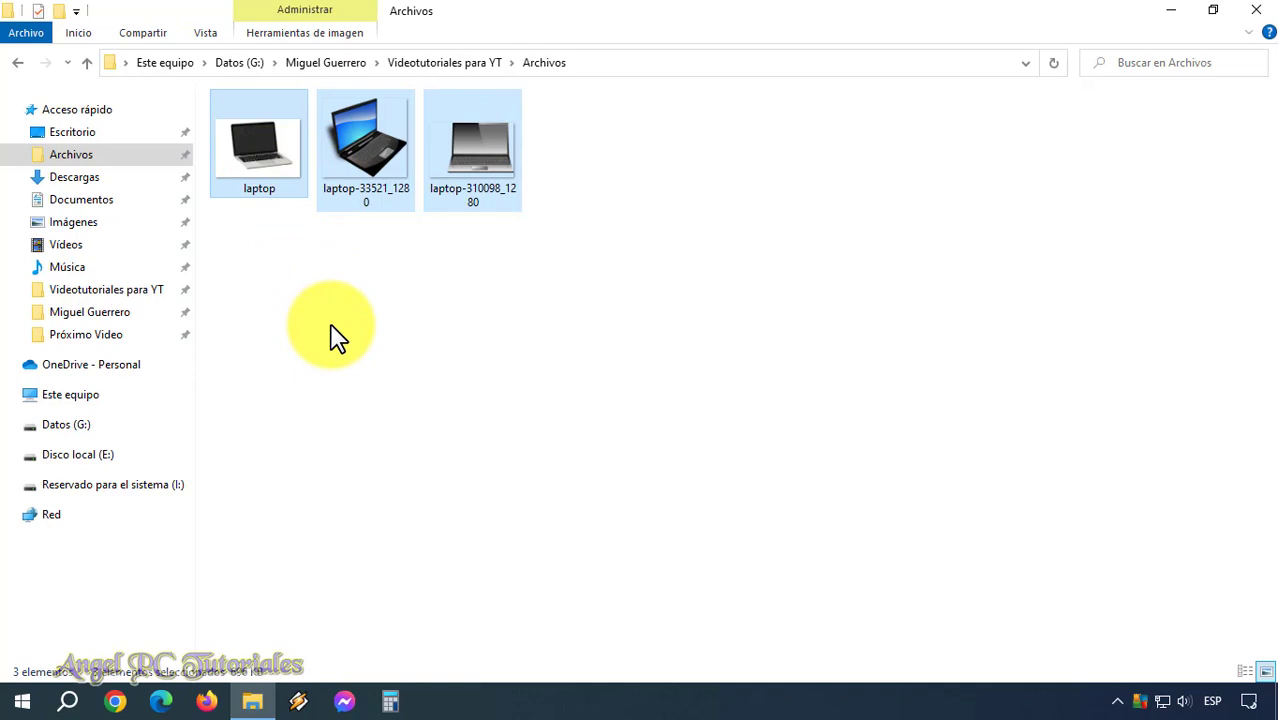
right_click(367, 200)
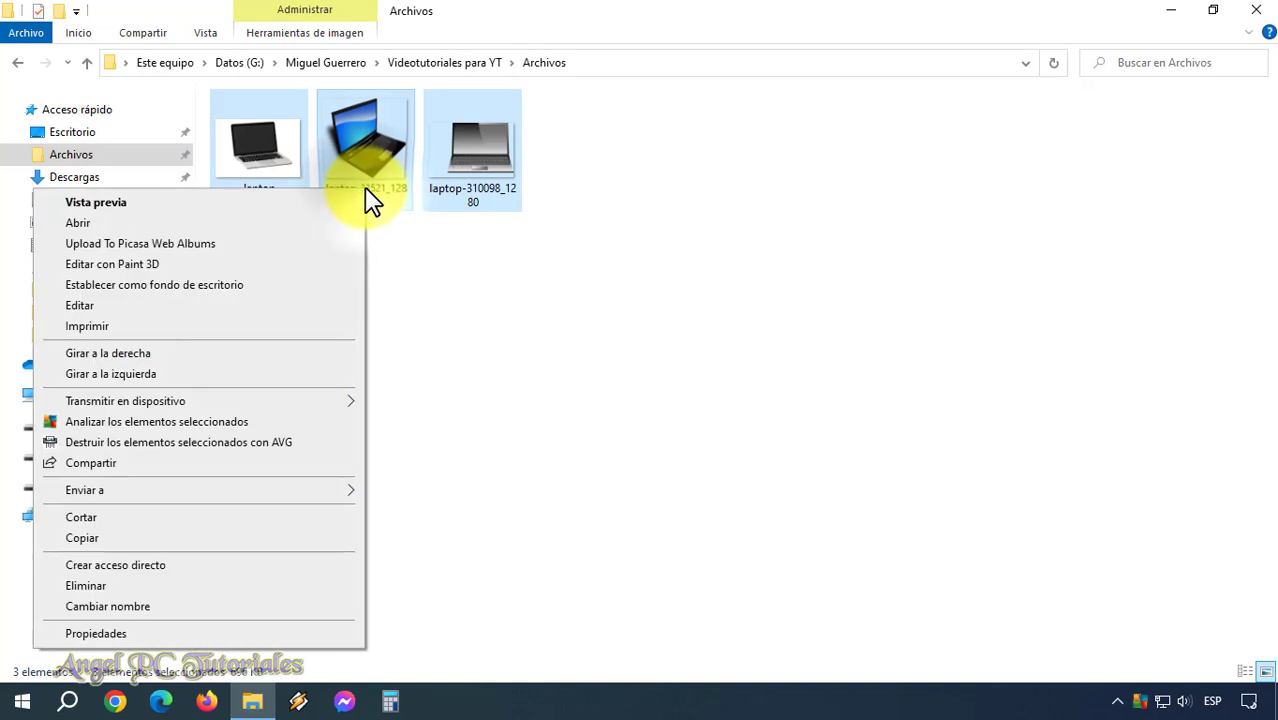
click(160, 518)
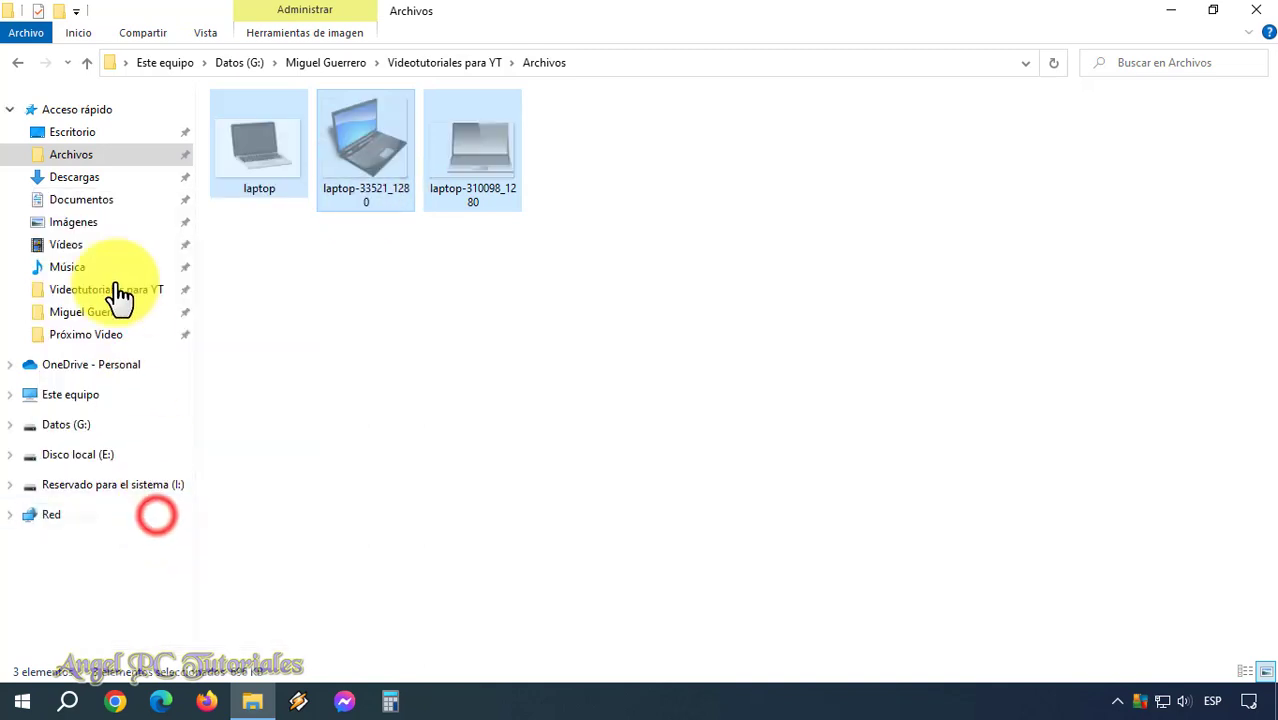
Paste the images into CarpetaProtegida and return to Nueva carpeta.
click(20, 63)
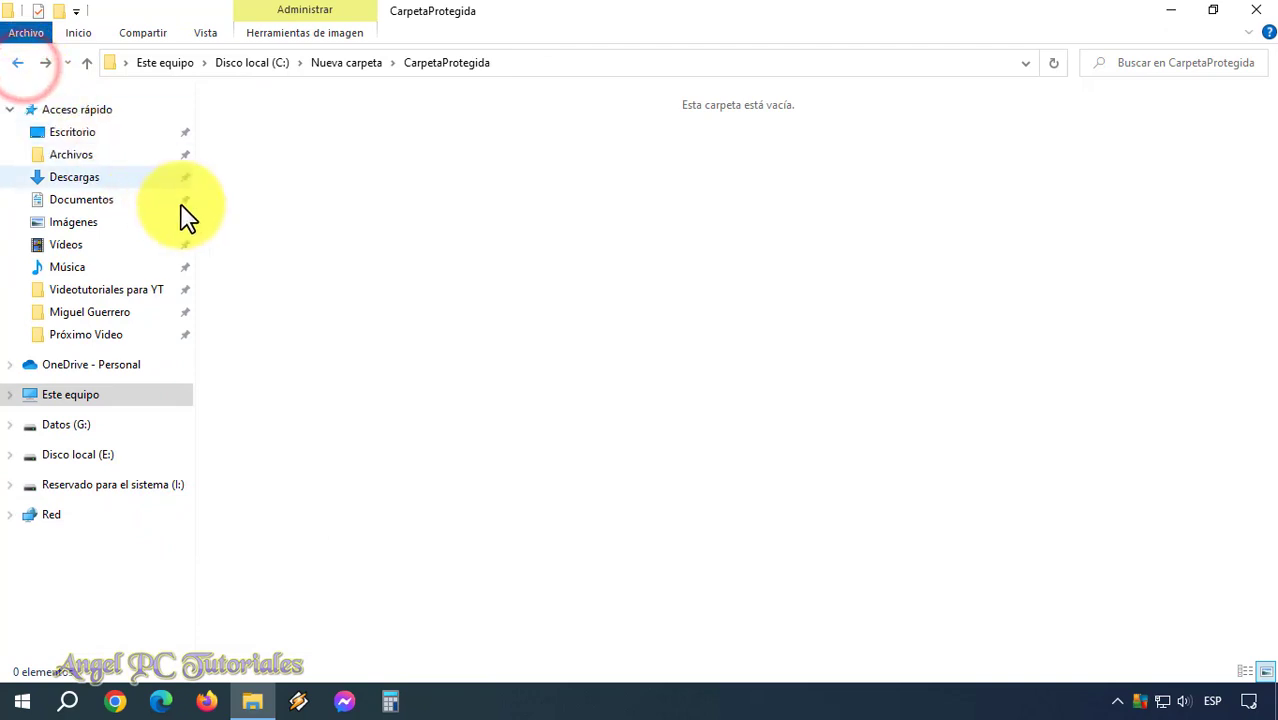
right_click(524, 268)
click(331, 399)
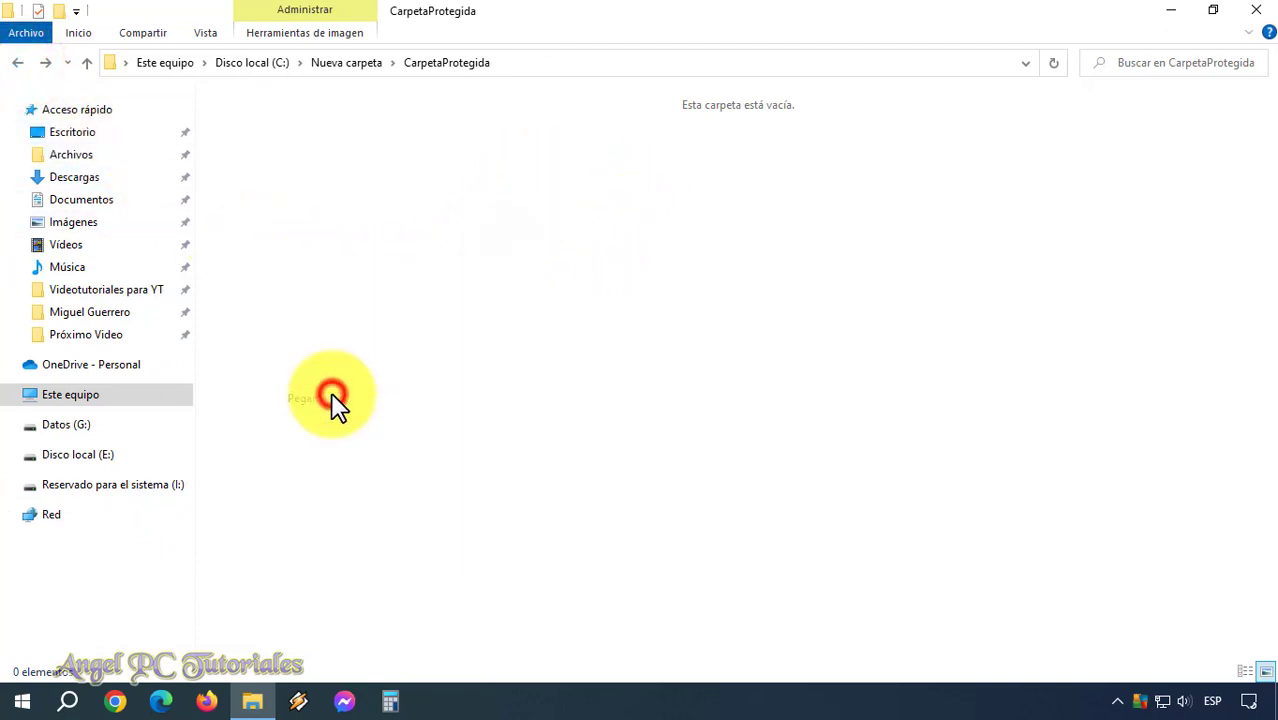
click(351, 285)
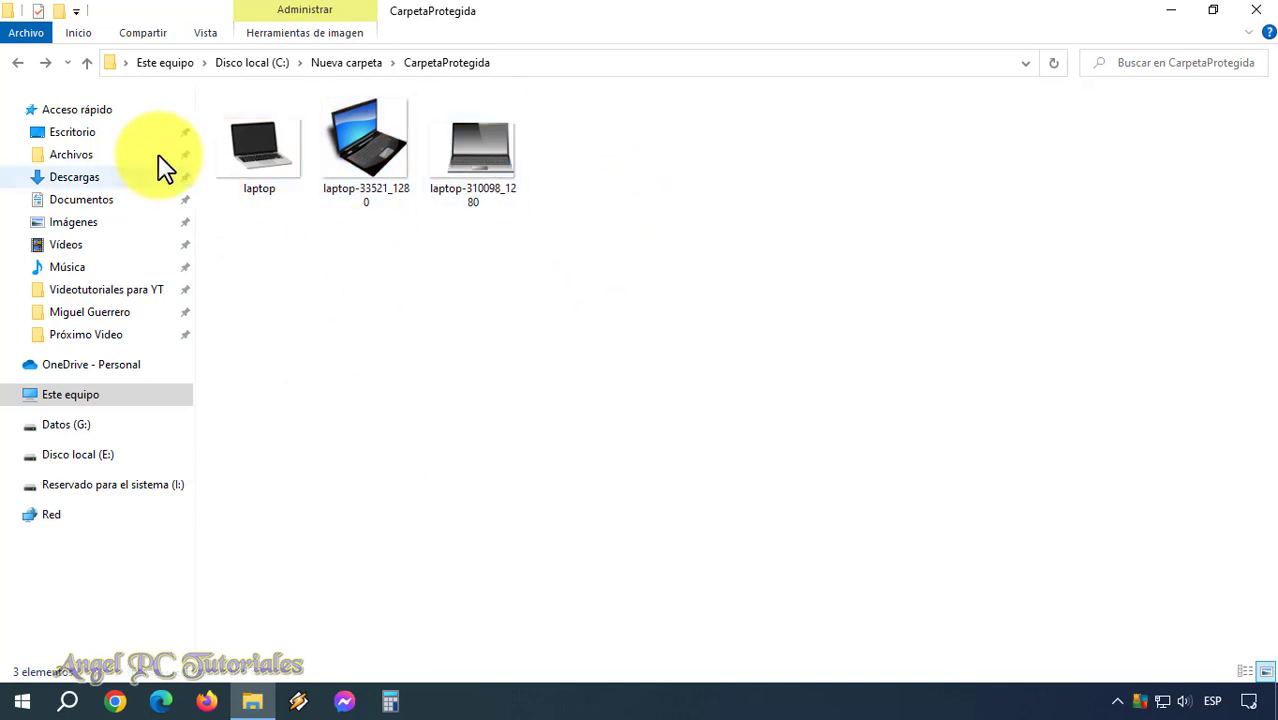
click(18, 62)
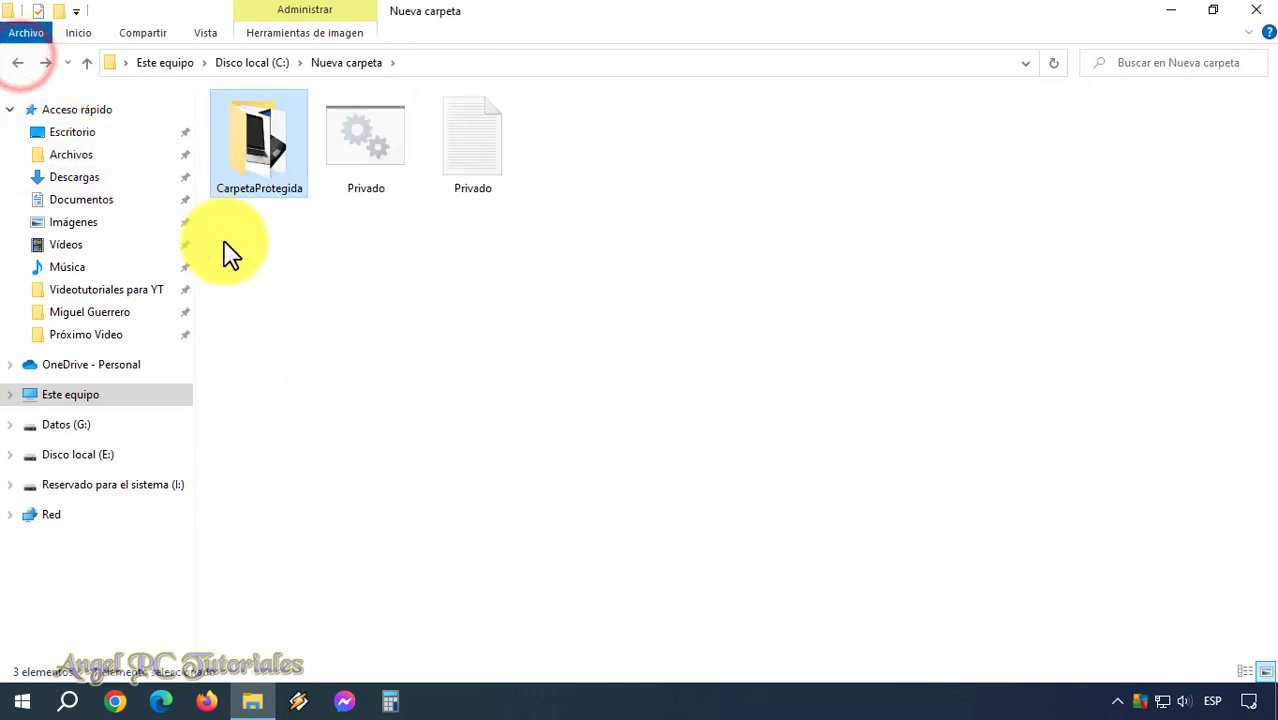
click(301, 302)
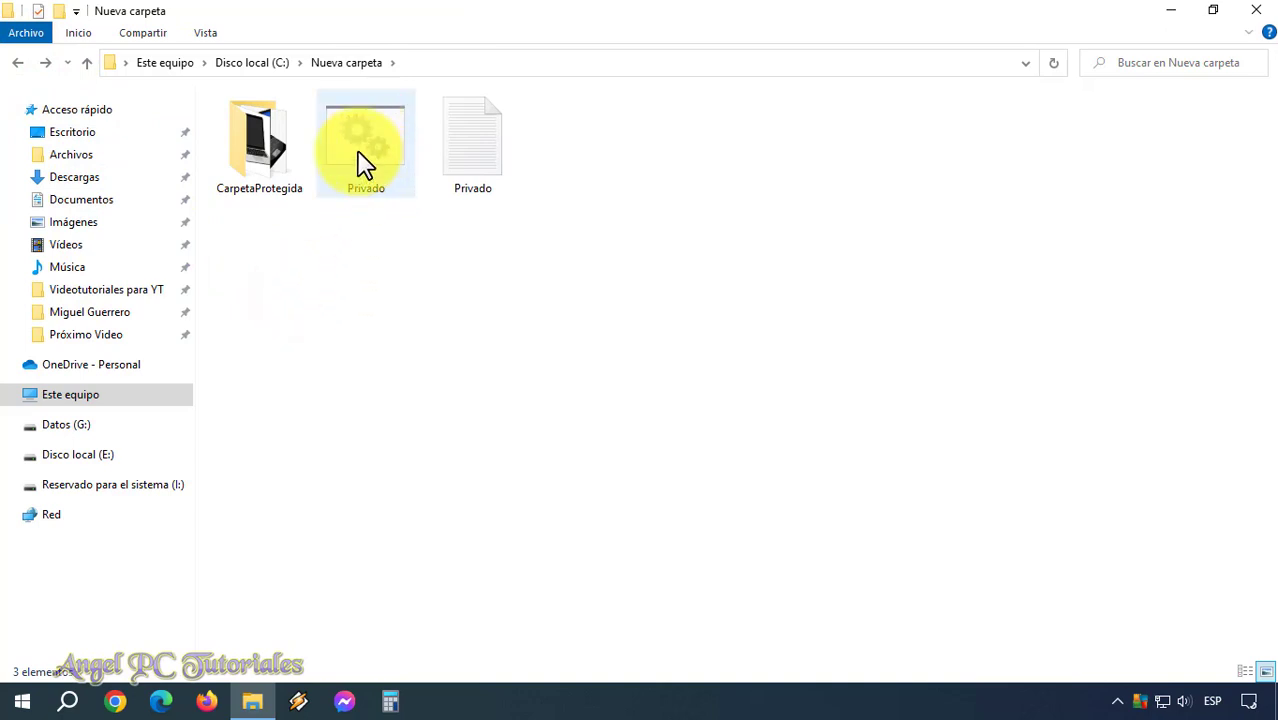
Run Privado.bat again and answer S at the (S/N) prompt to hide CarpetaProtegida.
mouse_move(373, 157)
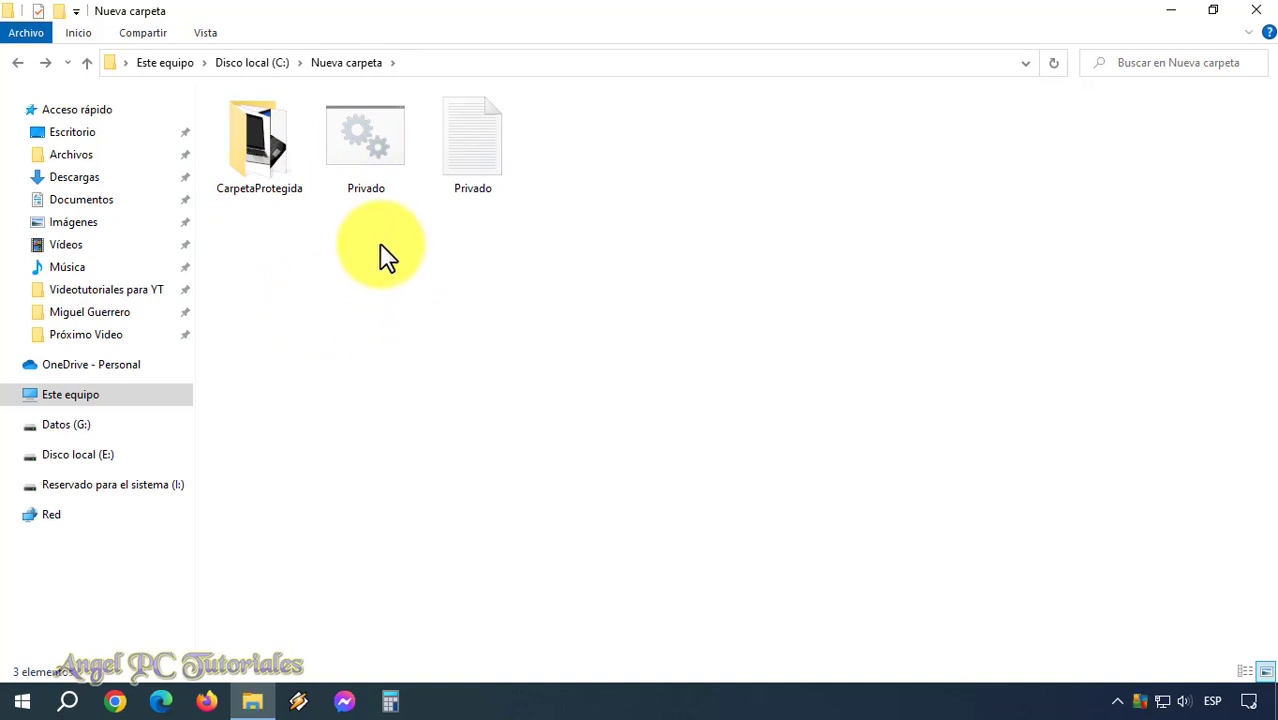
double_click(364, 148)
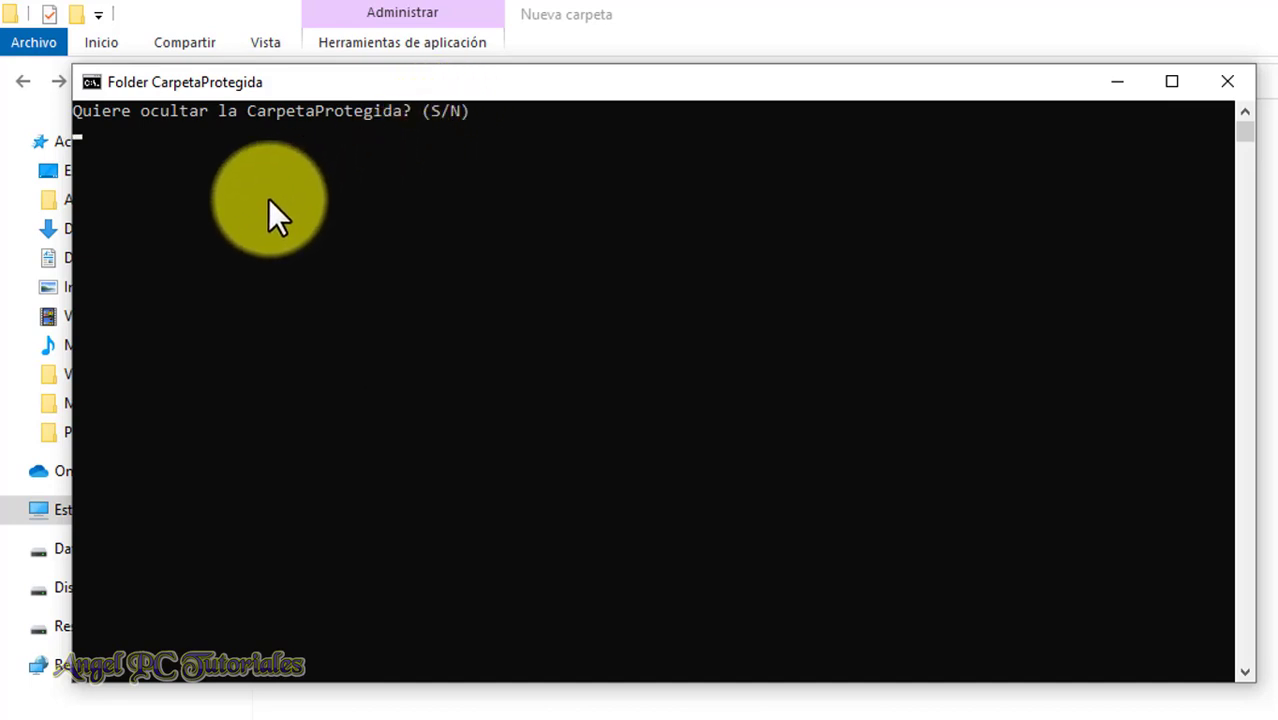
text(s)
key(Return)
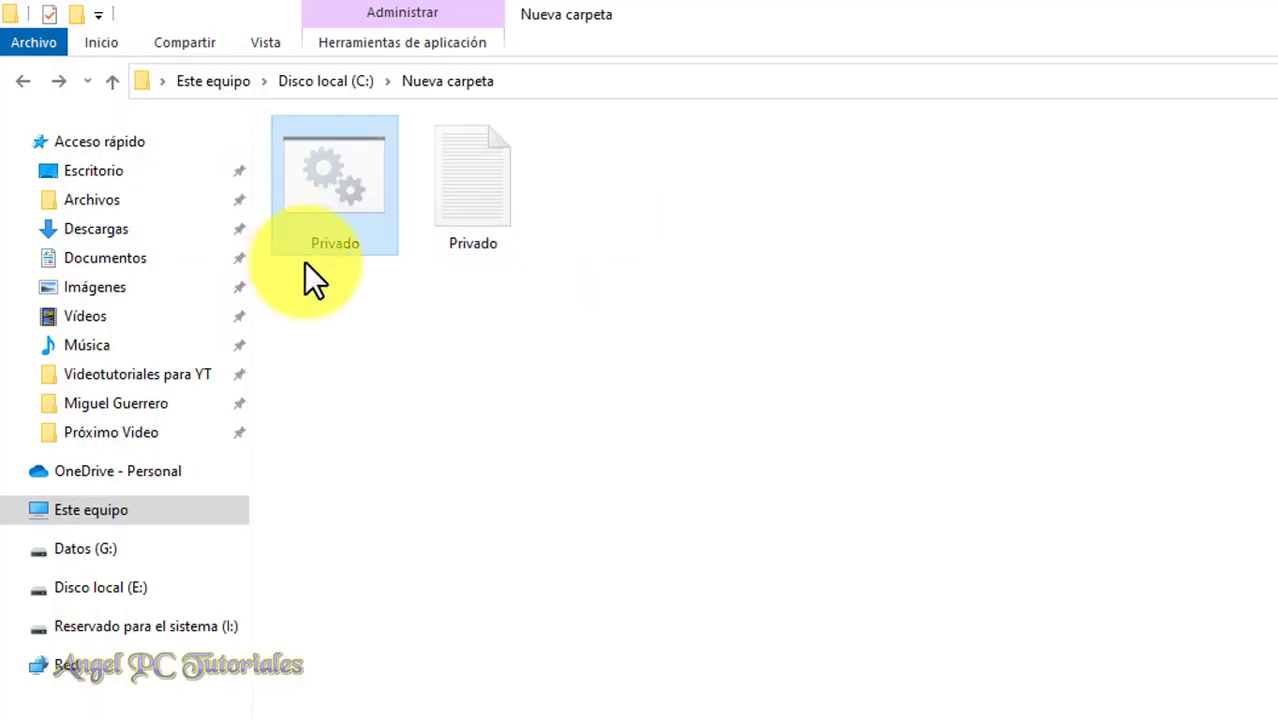
click(496, 450)
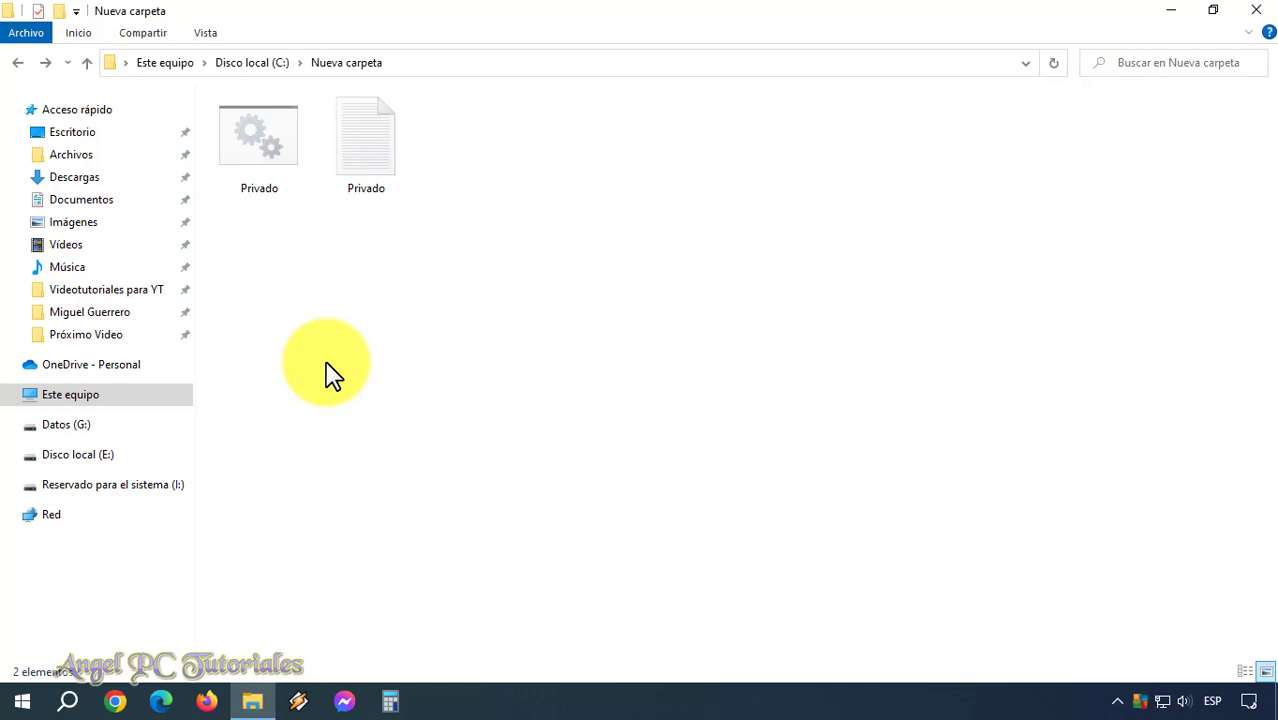
Run Privado.bat and enter the folder password to unlock and reveal CarpetaProtegida.
double_click(256, 146)
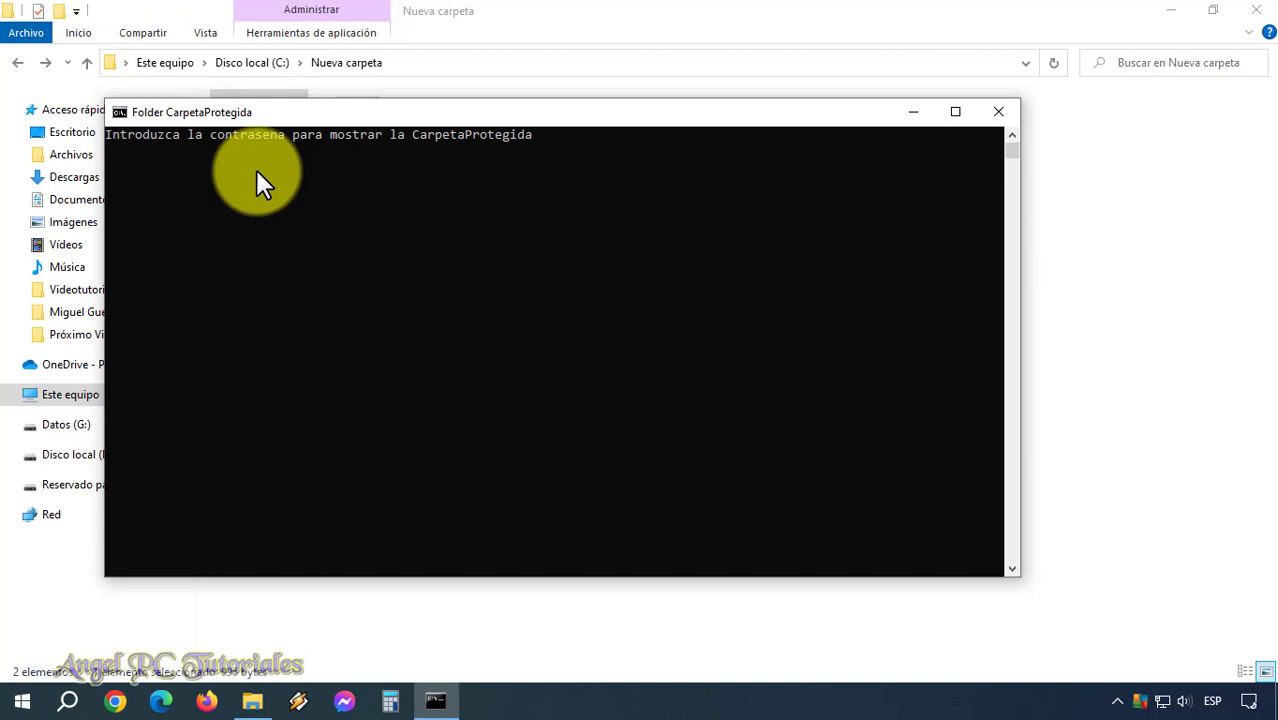
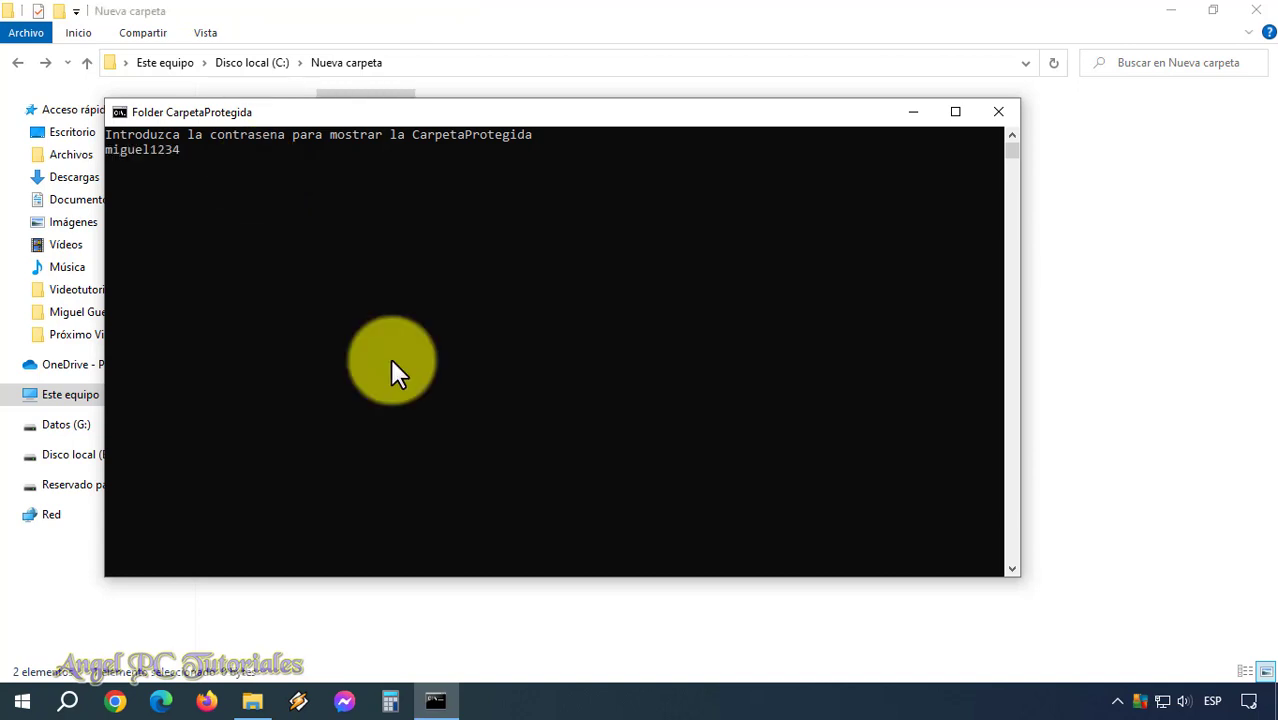
key(Return)
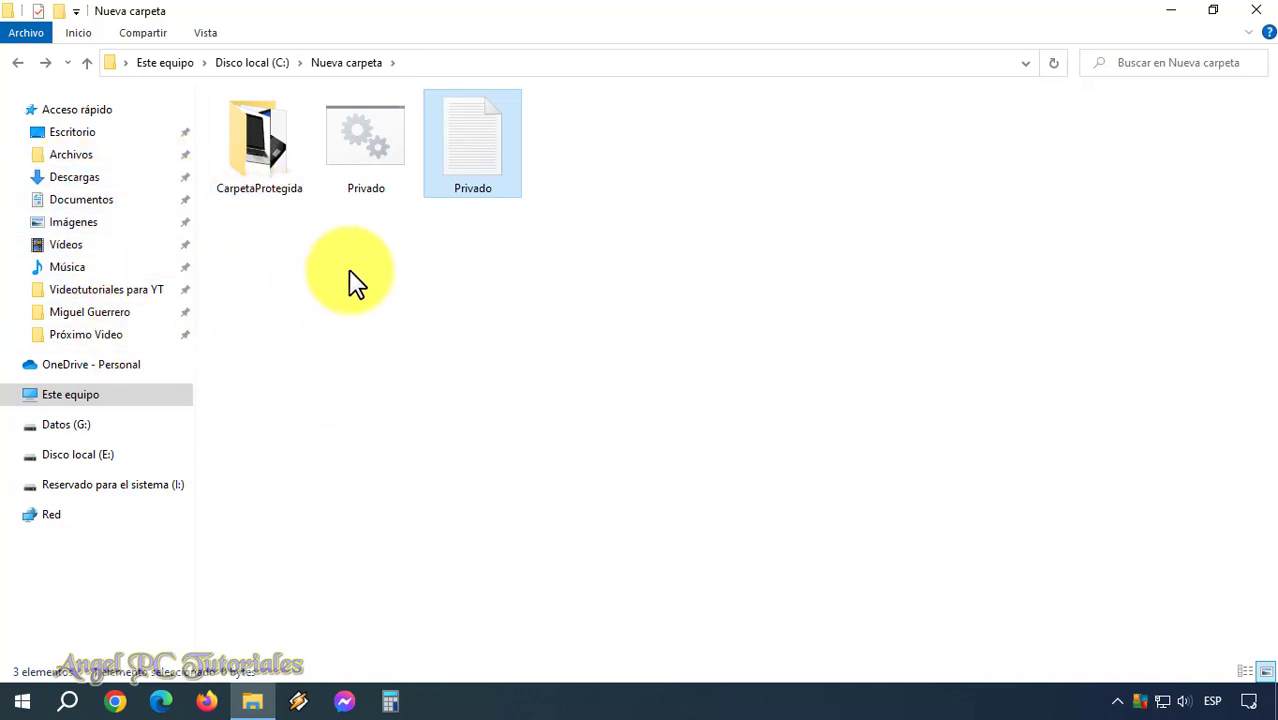
Run Privado.bat again and answer S at the (S/N) prompt to re-hide CarpetaProtegida.
double_click(366, 164)
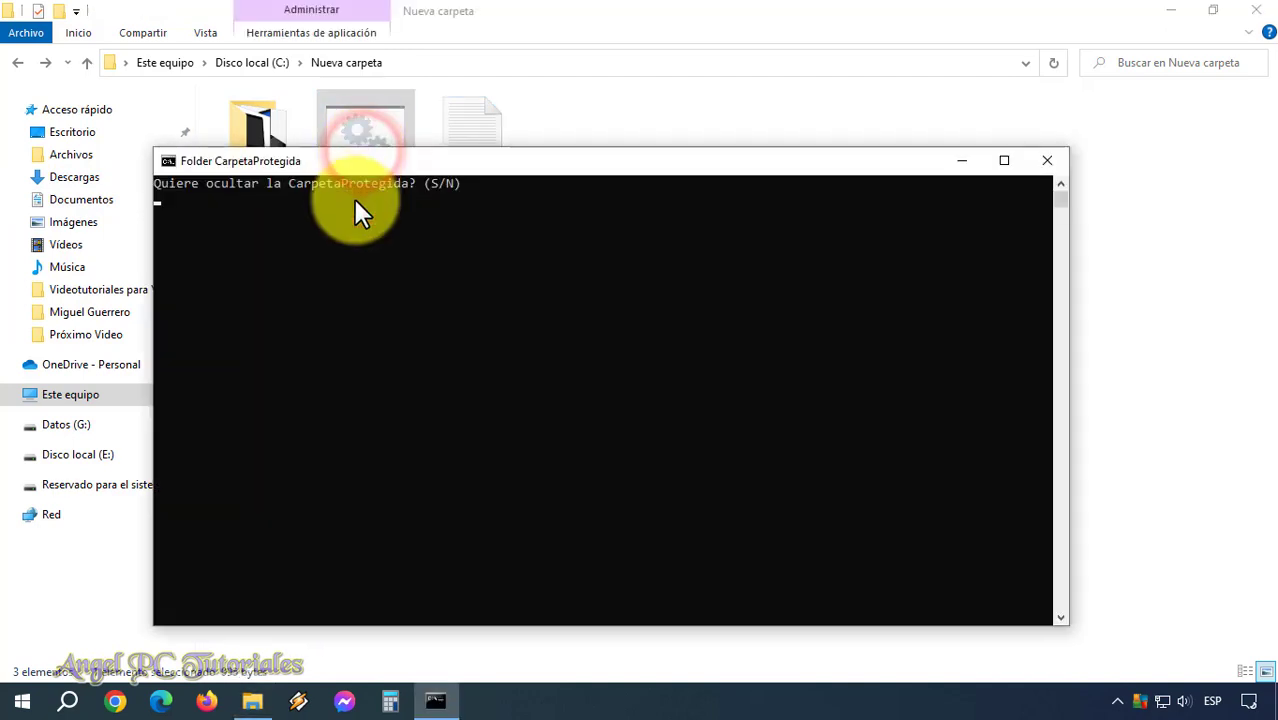
text(s)
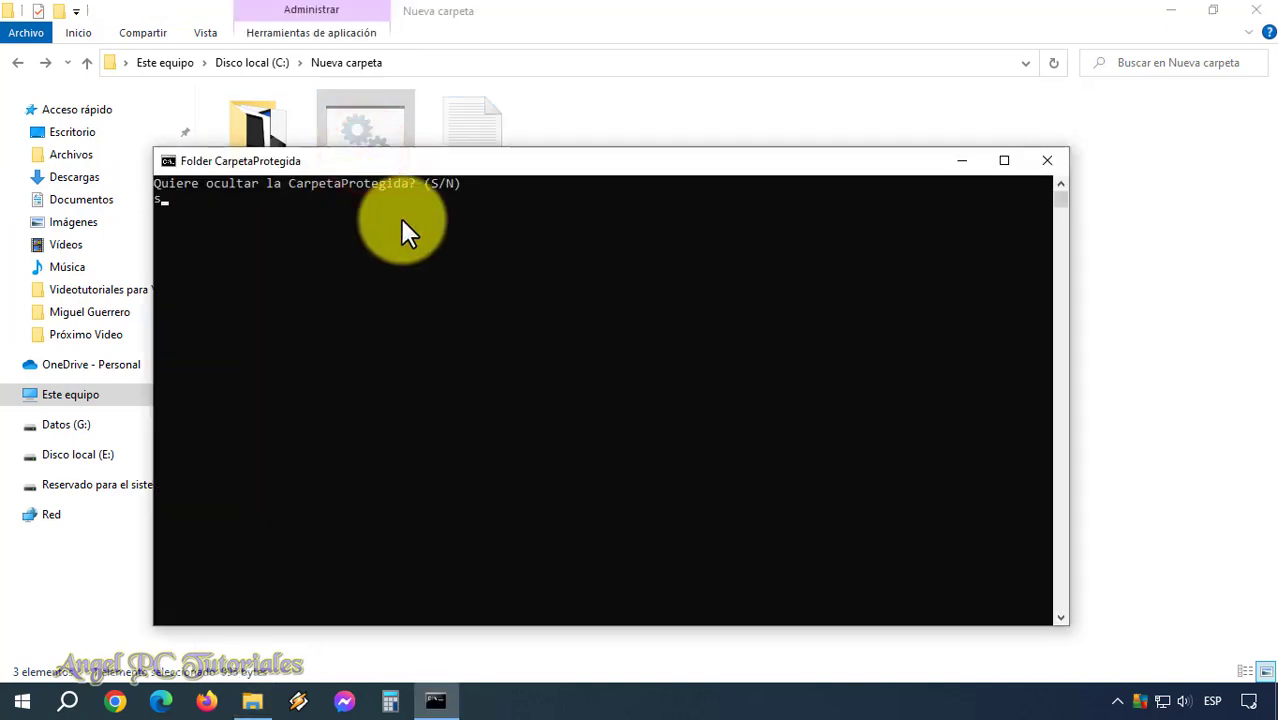
key(Return)
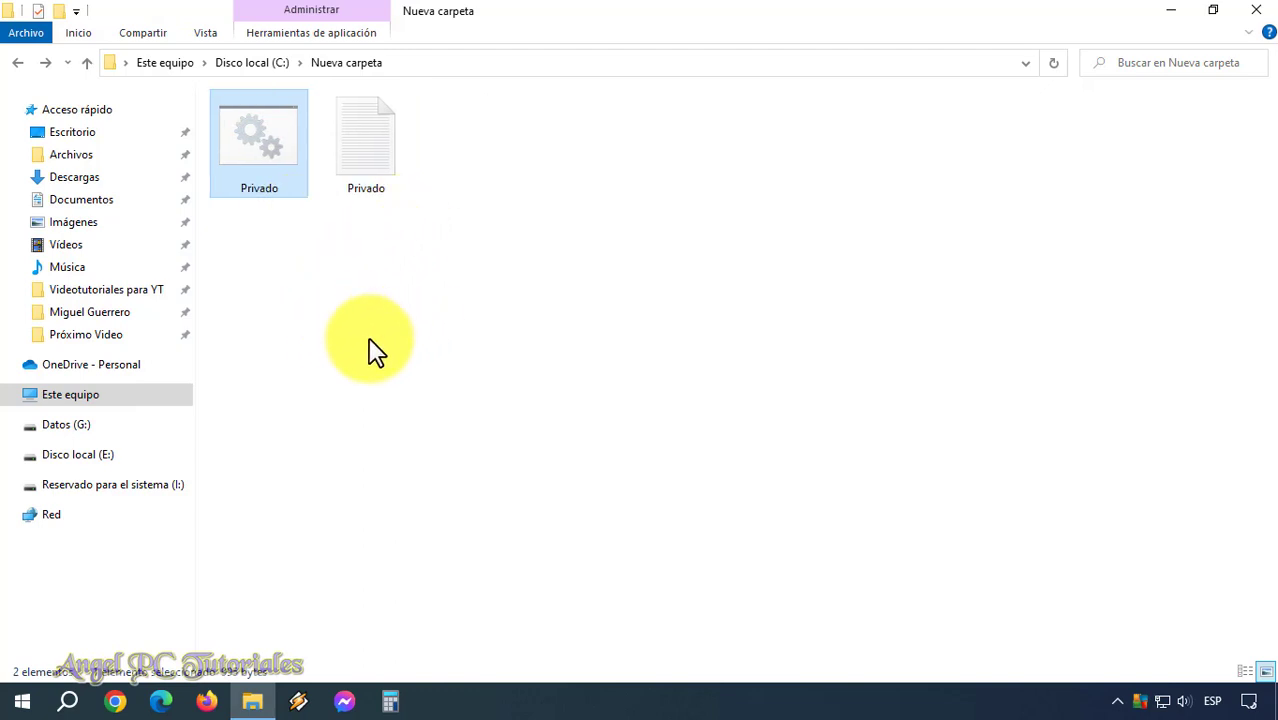
click(330, 360)
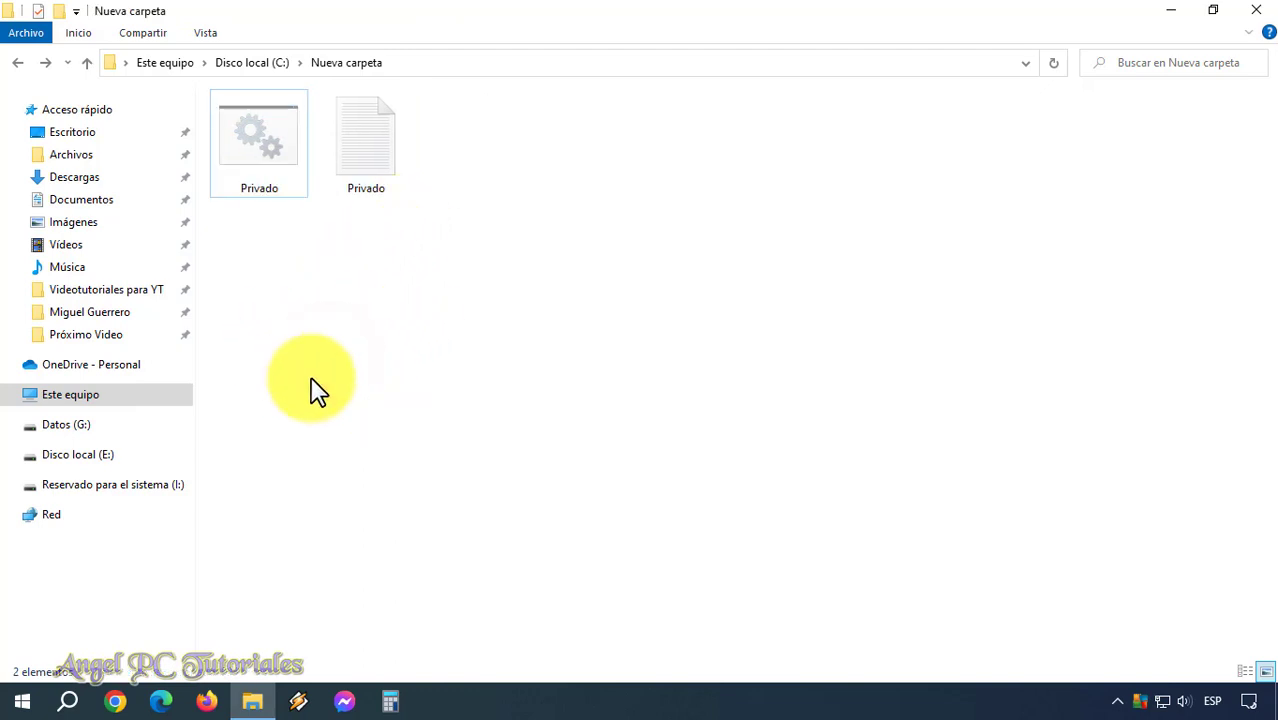